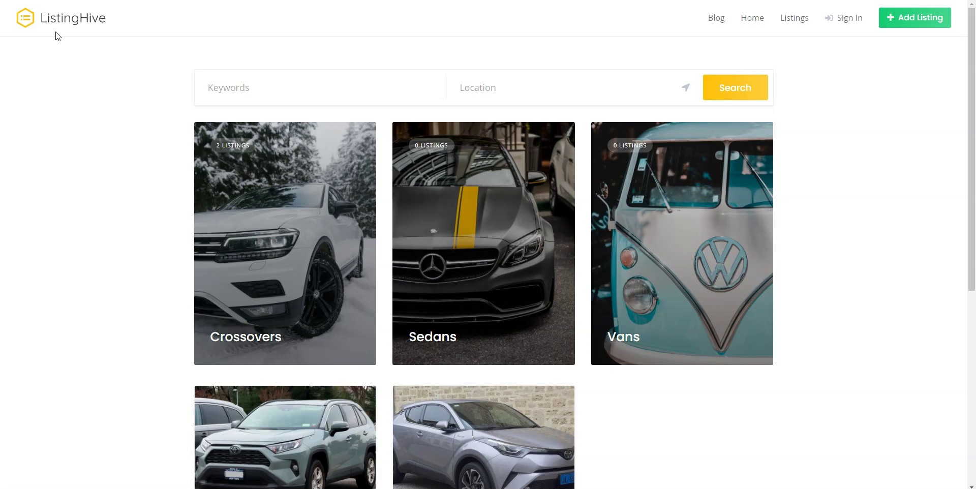
# Find the ListingHive theme in the WordPress theme directory, then install and activate it.
pyautogui.click(47, 20)
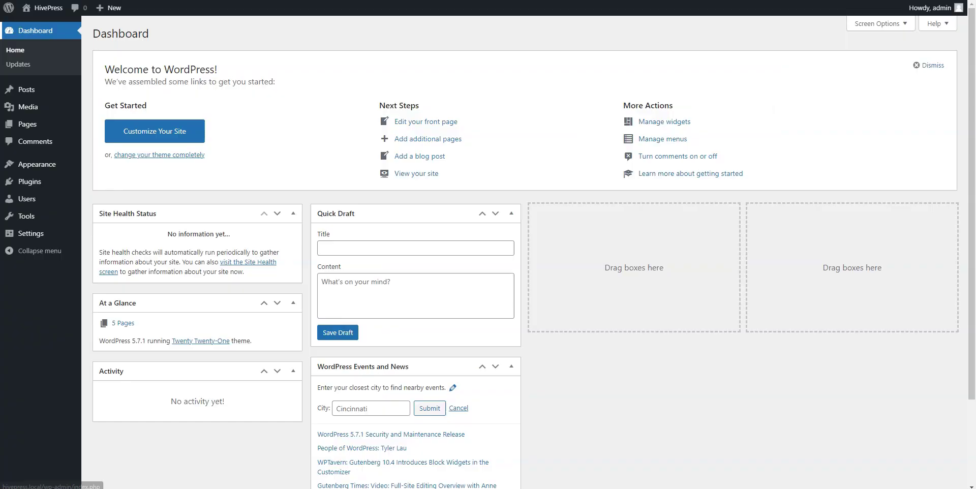
pyautogui.click(40, 32)
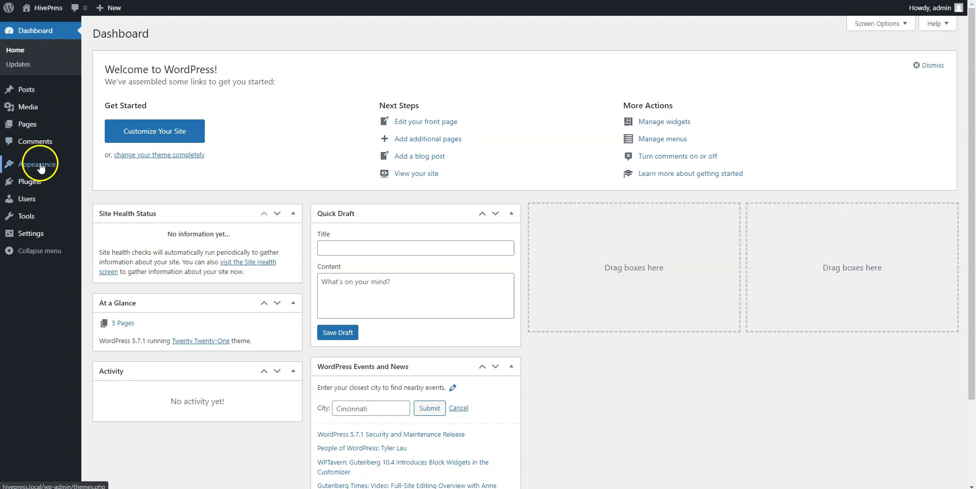
pyautogui.moveTo(46, 164)
pyautogui.click(101, 166)
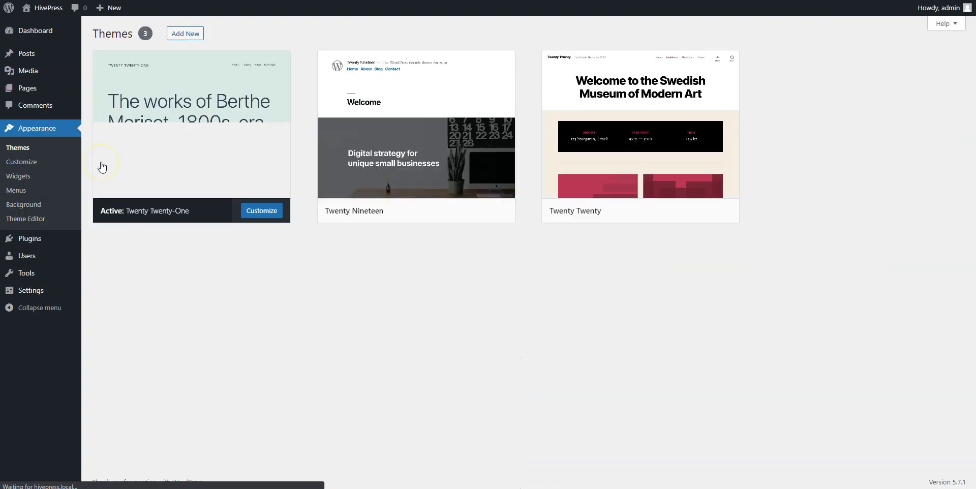
pyautogui.click(175, 34)
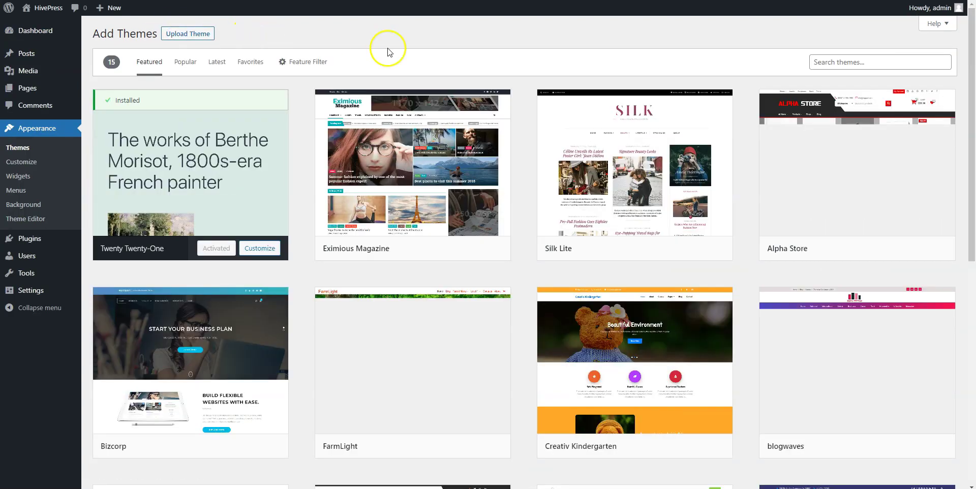
pyautogui.click(840, 62)
pyautogui.write('List')
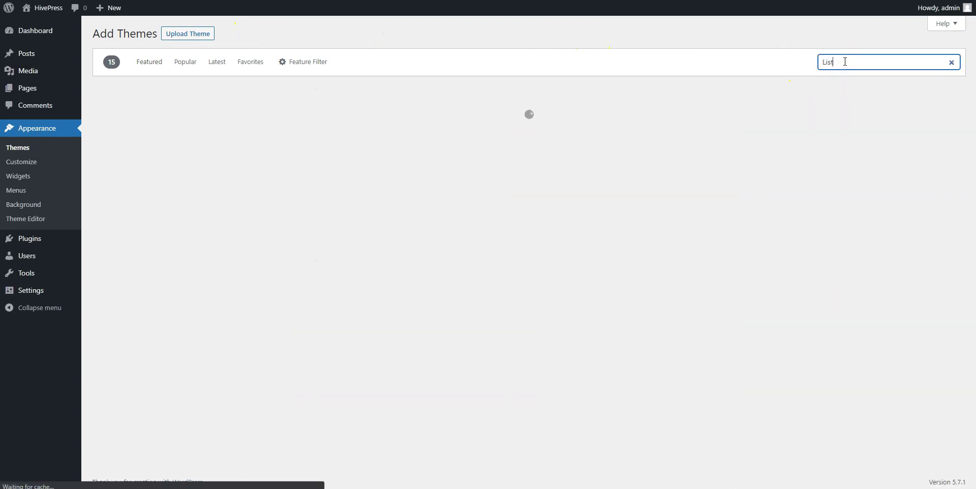
pyautogui.write('ingHive')
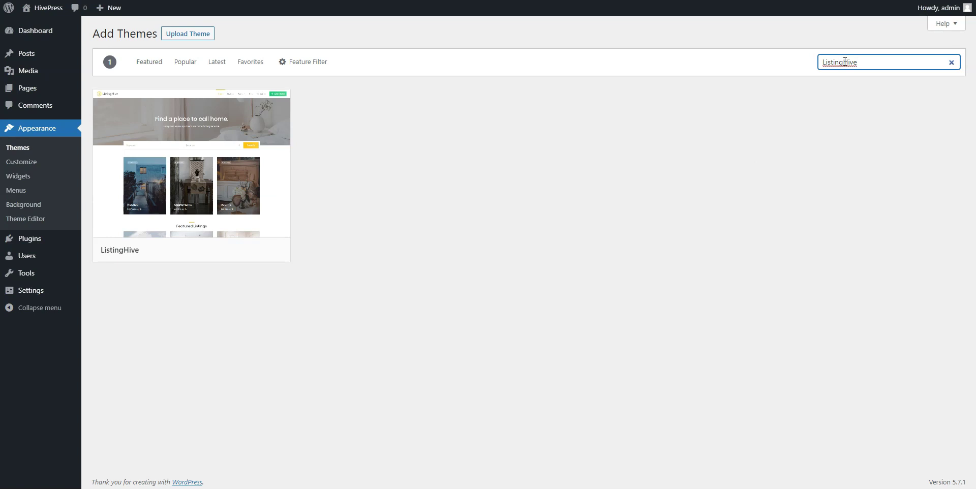
pyautogui.click(228, 249)
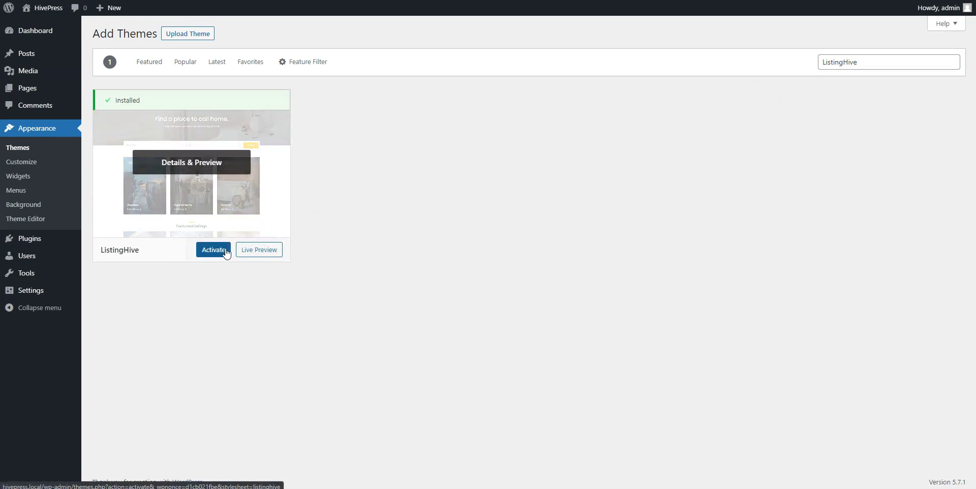
pyautogui.click(226, 252)
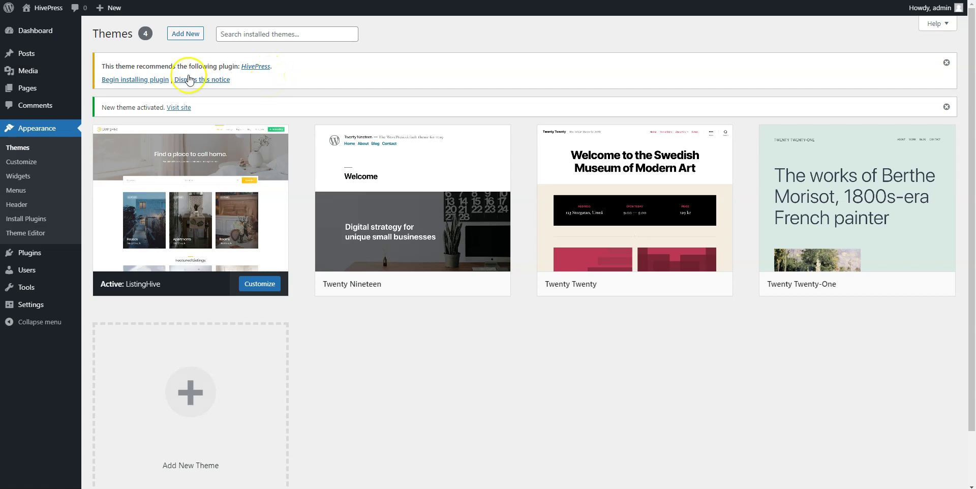
# Install and activate the HivePress plugin recommended by the theme.
pyautogui.click(133, 80)
pyautogui.click(123, 118)
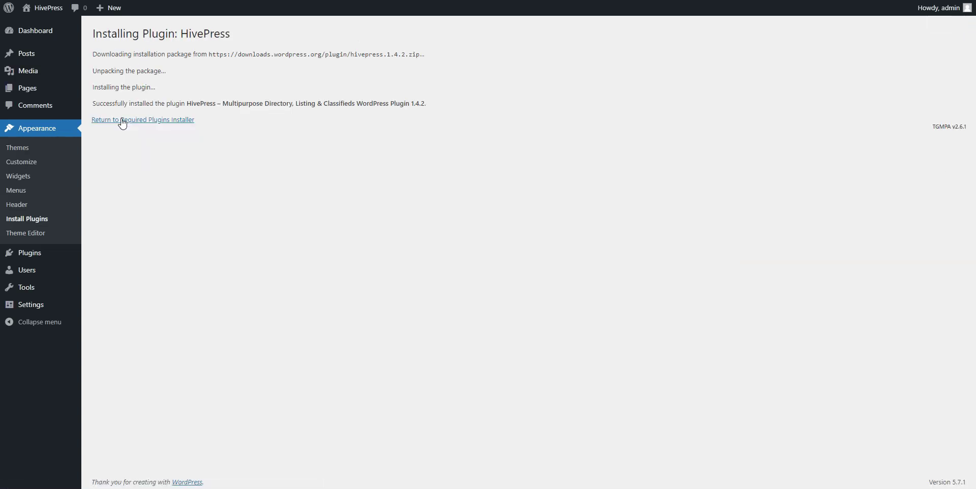
pyautogui.click(122, 121)
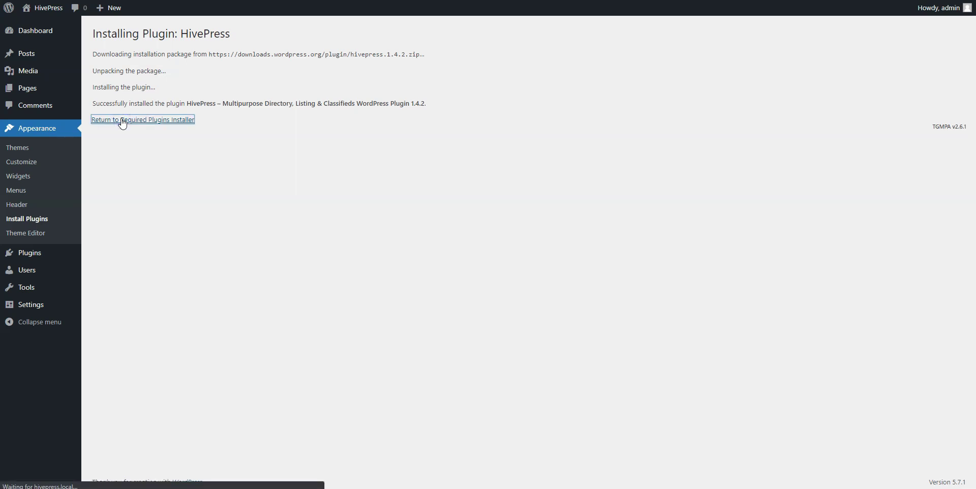
pyautogui.click(131, 119)
# Install the free Messages extension from the HivePress extensions and activate it.
pyautogui.click(37, 33)
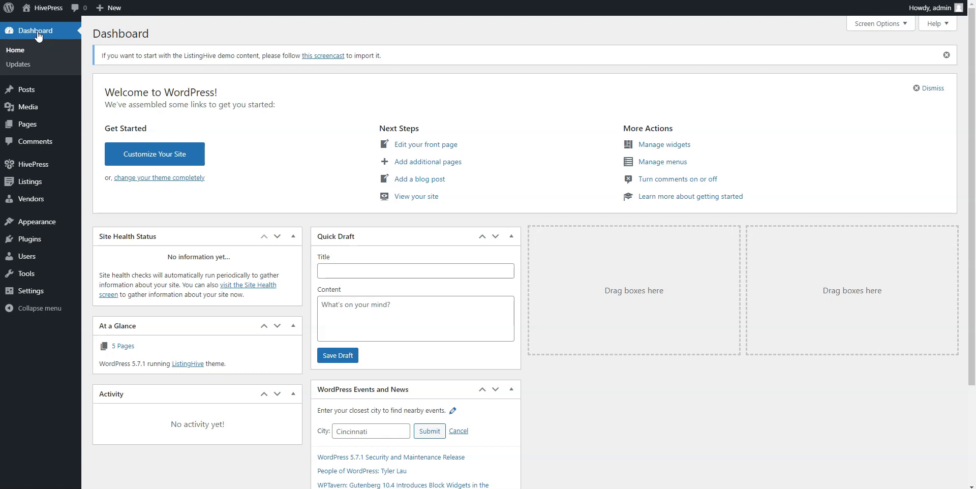
pyautogui.moveTo(43, 164)
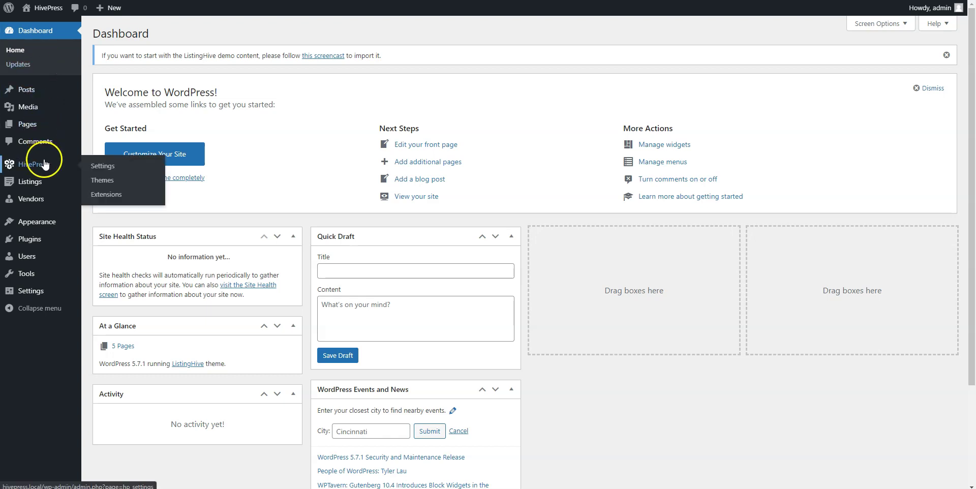
pyautogui.click(107, 194)
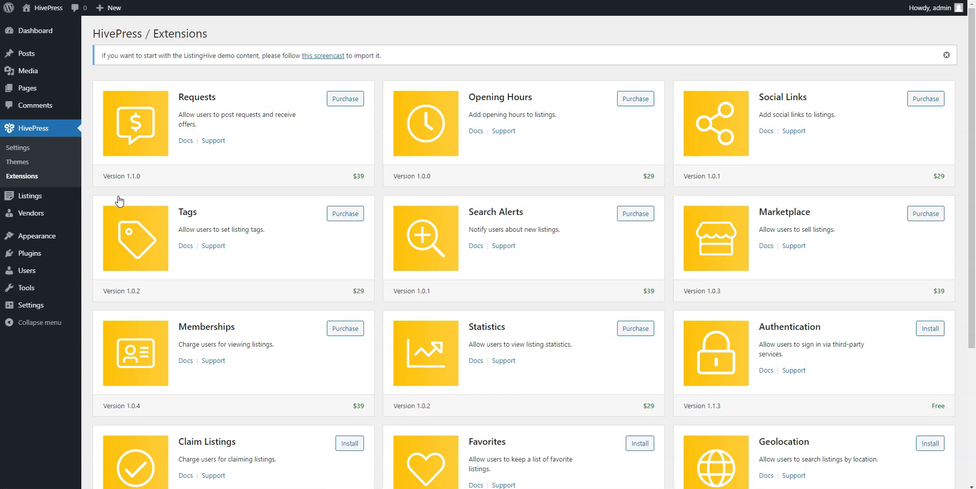
pyautogui.scroll(-3, 120, 201)
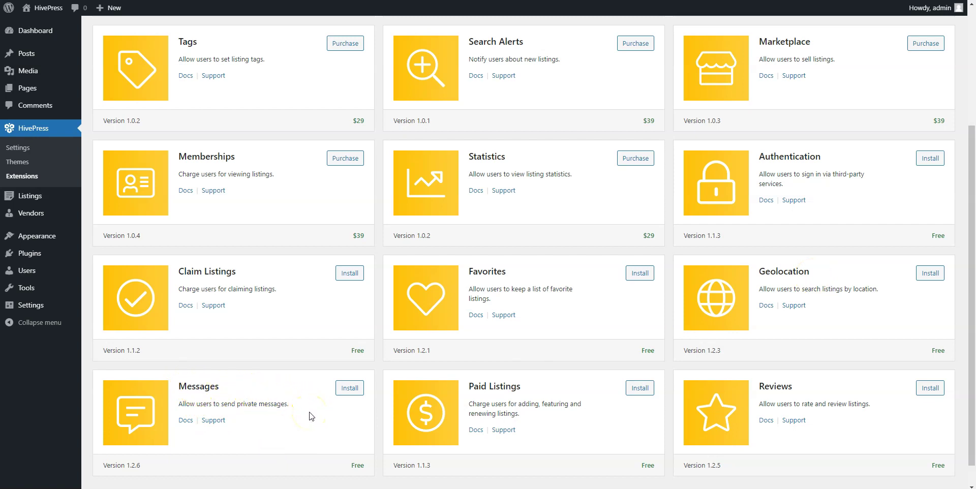
pyautogui.click(352, 389)
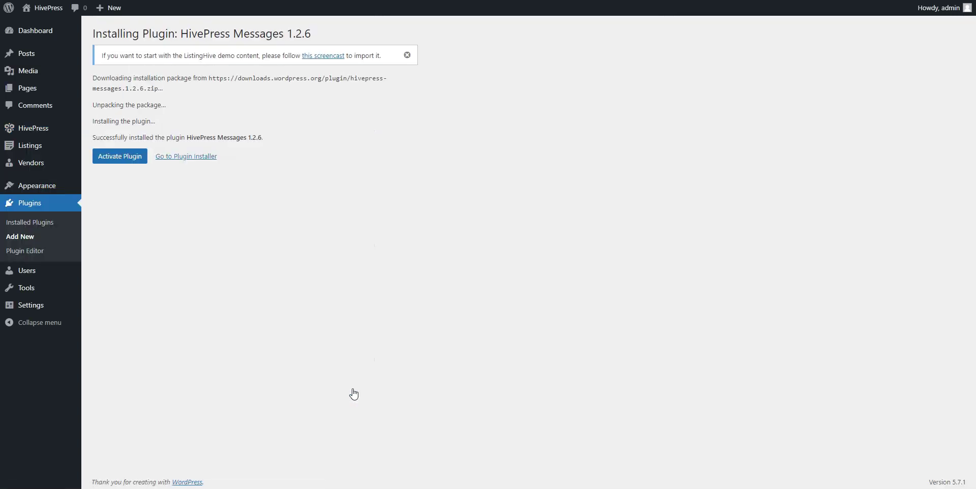
pyautogui.click(128, 160)
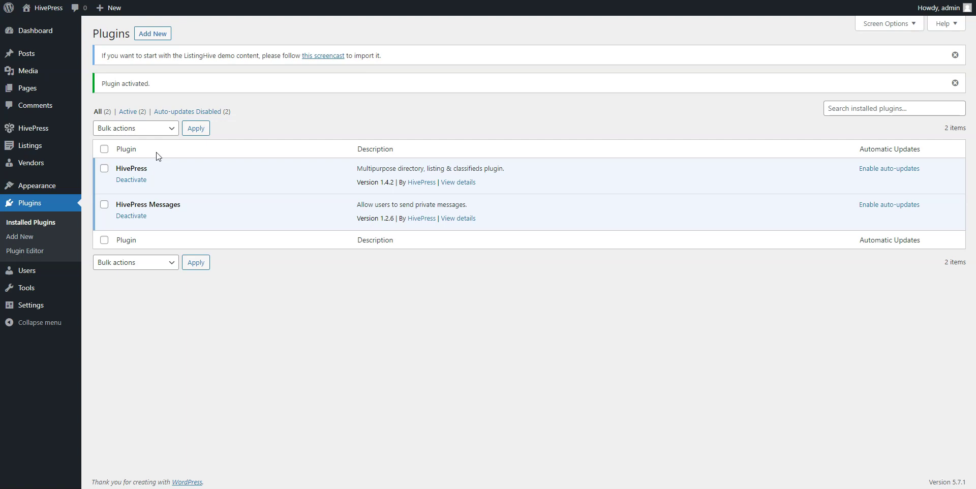
# Start a new listing category and name it Crossovers.
pyautogui.moveTo(53, 148)
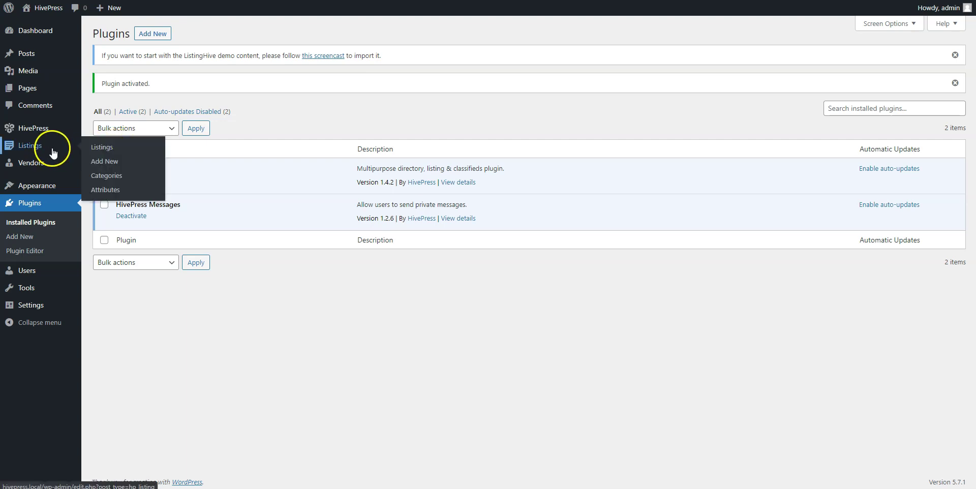
pyautogui.click(104, 178)
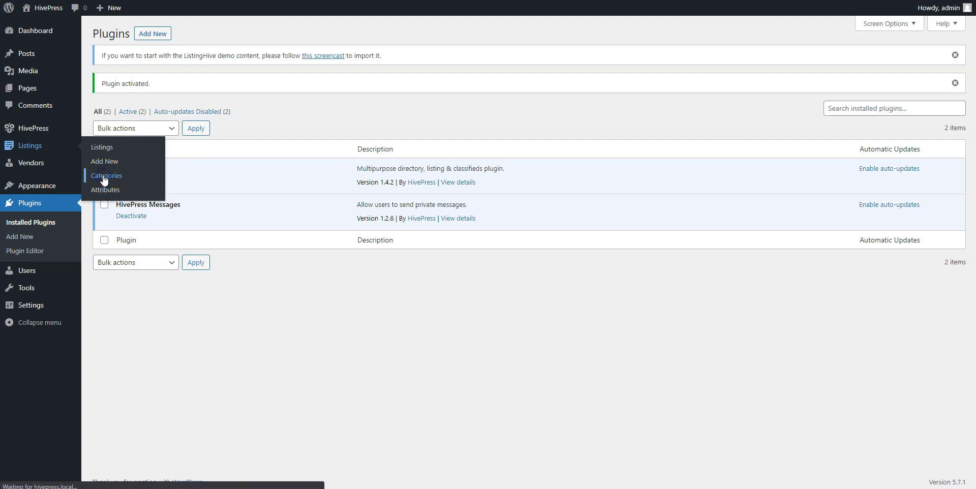
pyautogui.click(112, 98)
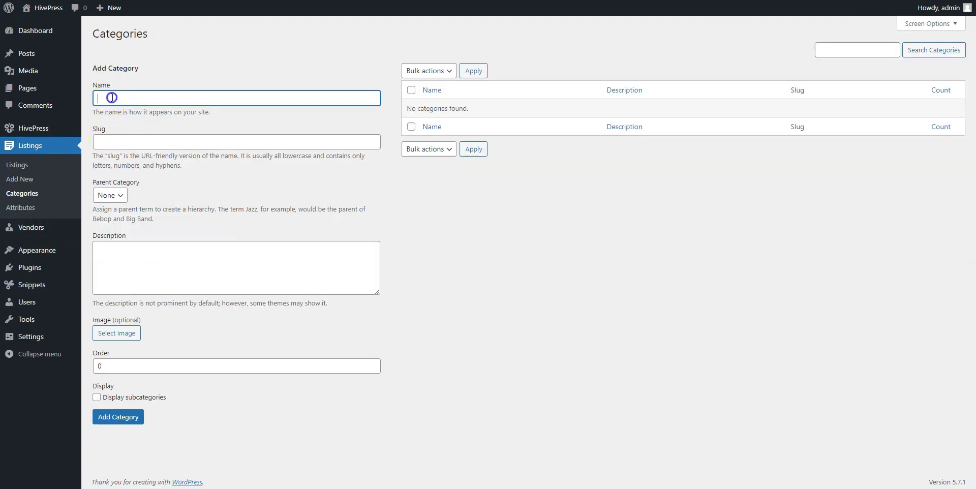
pyautogui.write('Crossovers')
# Upload HivePress.jpg as the image of the Crossovers category and add the category.
pyautogui.click(133, 334)
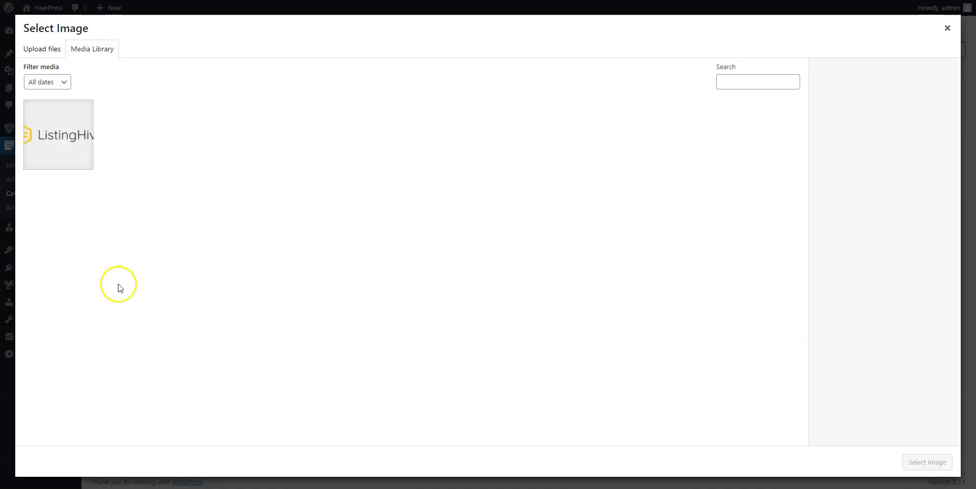
pyautogui.click(49, 49)
pyautogui.click(466, 228)
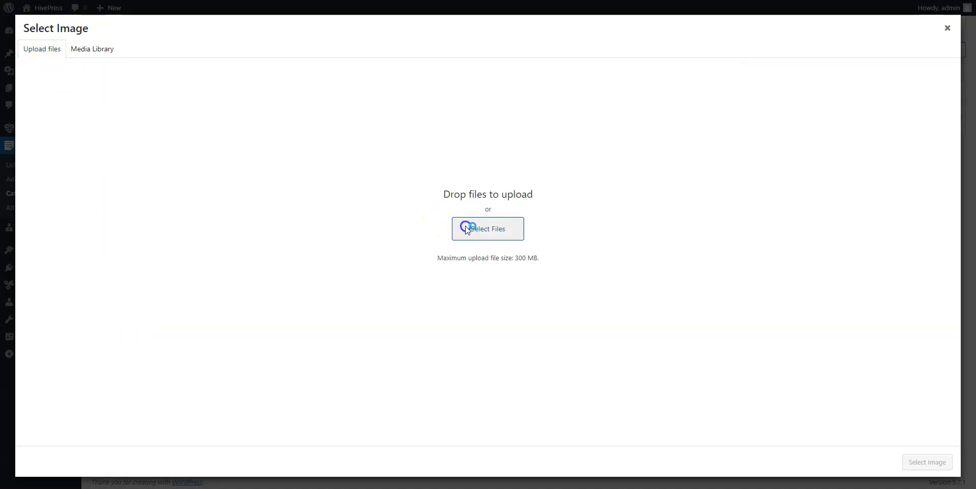
pyautogui.click(361, 135)
pyautogui.click(604, 284)
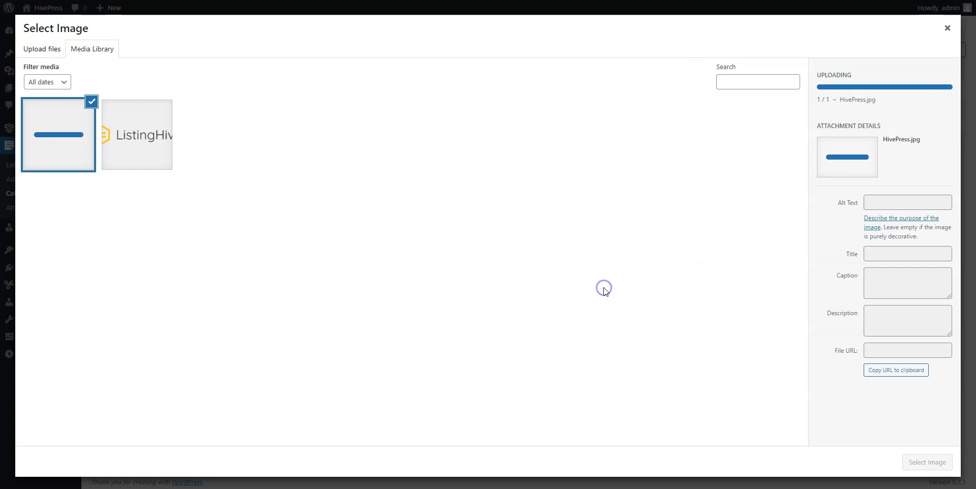
pyautogui.click(913, 464)
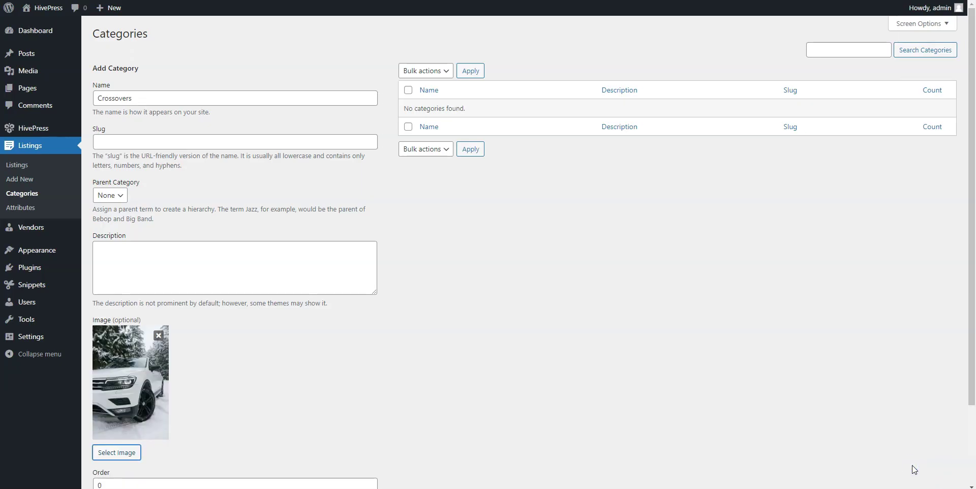
pyautogui.scroll(-2, 911, 465)
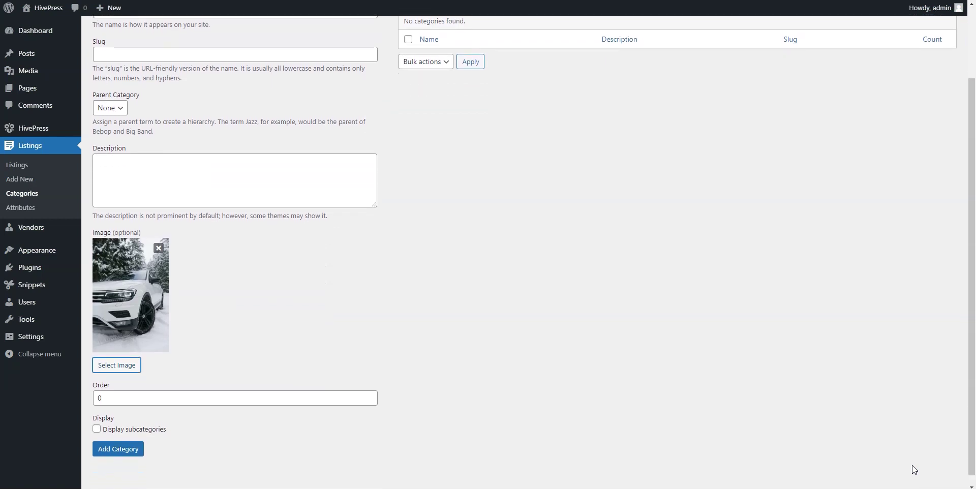
pyautogui.click(122, 450)
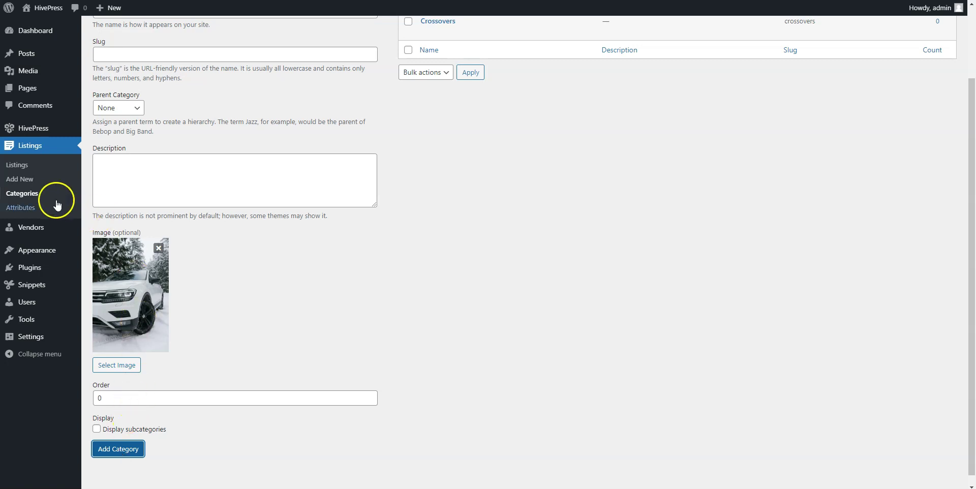
# Start a new listing attribute titled Make, allow front-end editing and set its editing field type to Select.
pyautogui.click(29, 210)
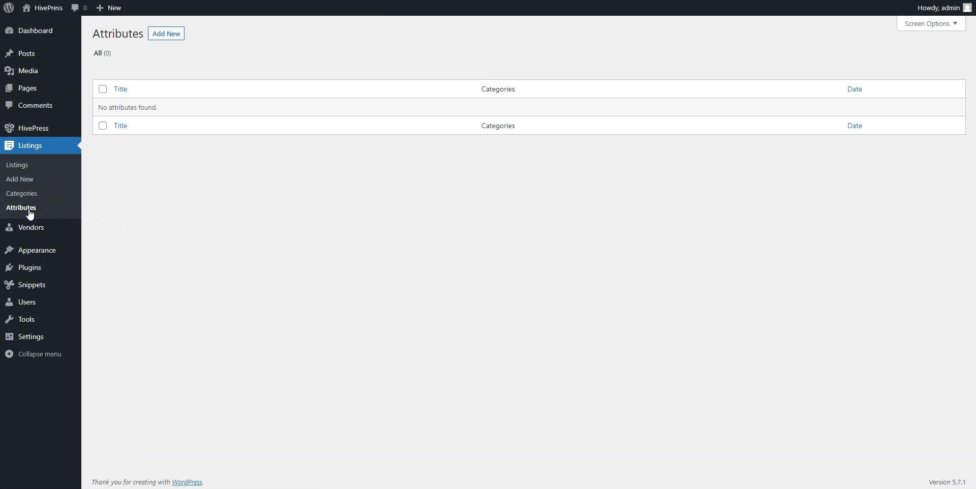
pyautogui.click(167, 33)
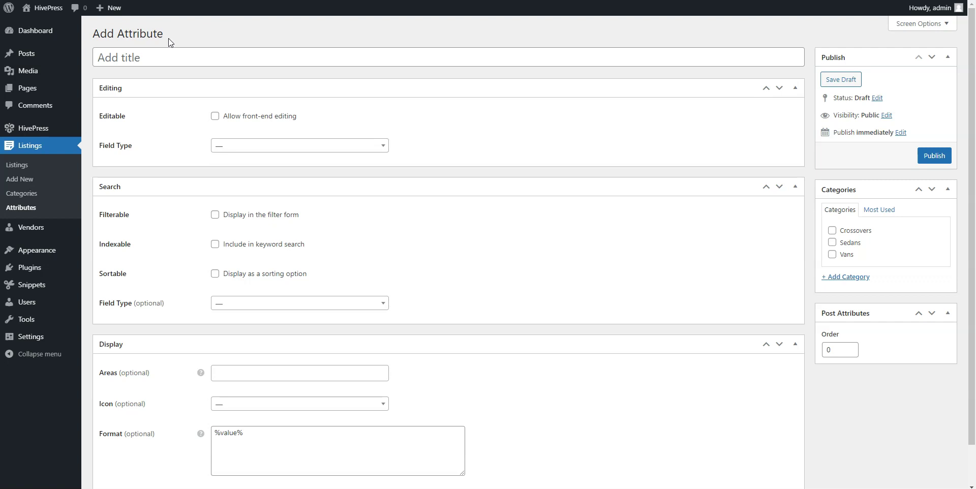
pyautogui.click(170, 57)
pyautogui.write('Make')
pyautogui.click(215, 115)
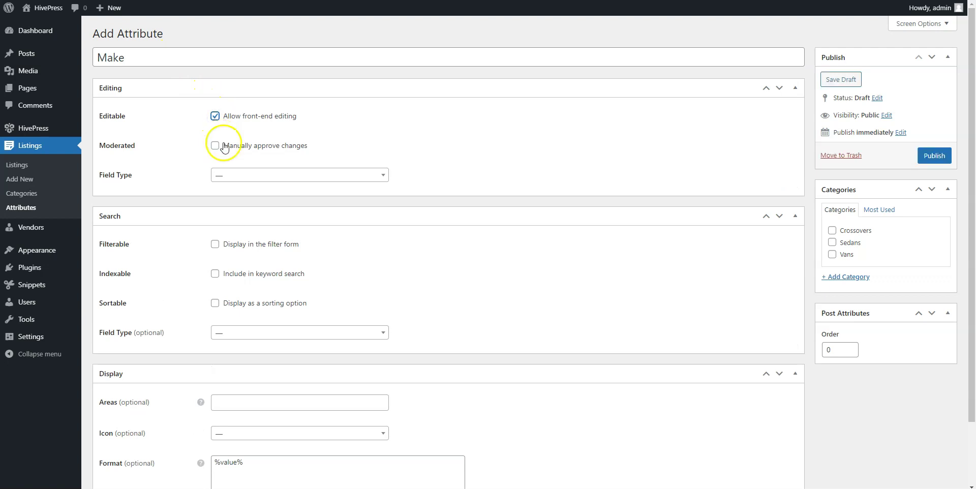
pyautogui.click(231, 174)
pyautogui.scroll(-1, 245, 223)
pyautogui.scroll(-3, 245, 227)
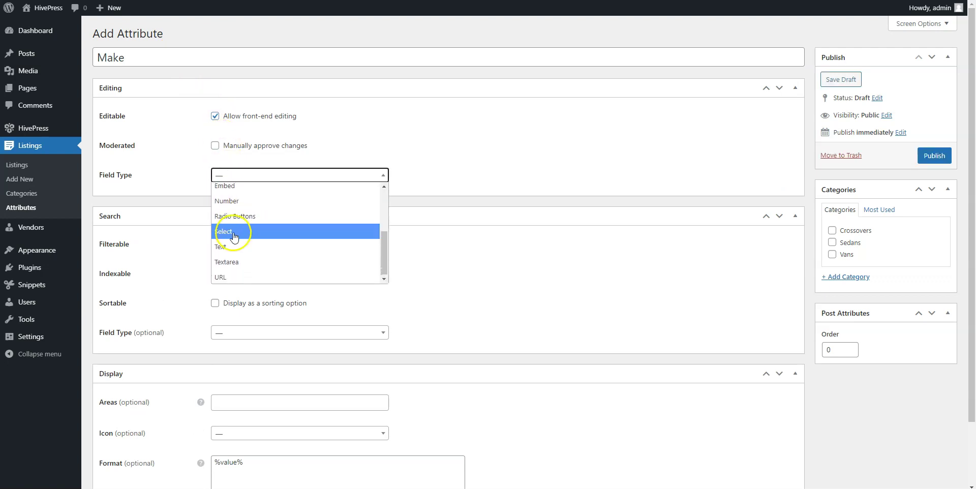
pyautogui.click(231, 232)
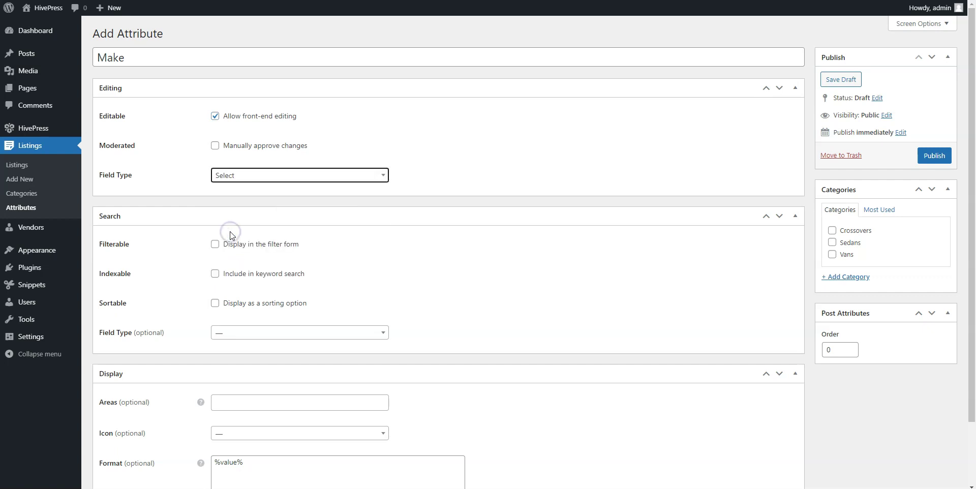
# Display the Make attribute in the filter form and set its search field type to Select.
pyautogui.click(216, 245)
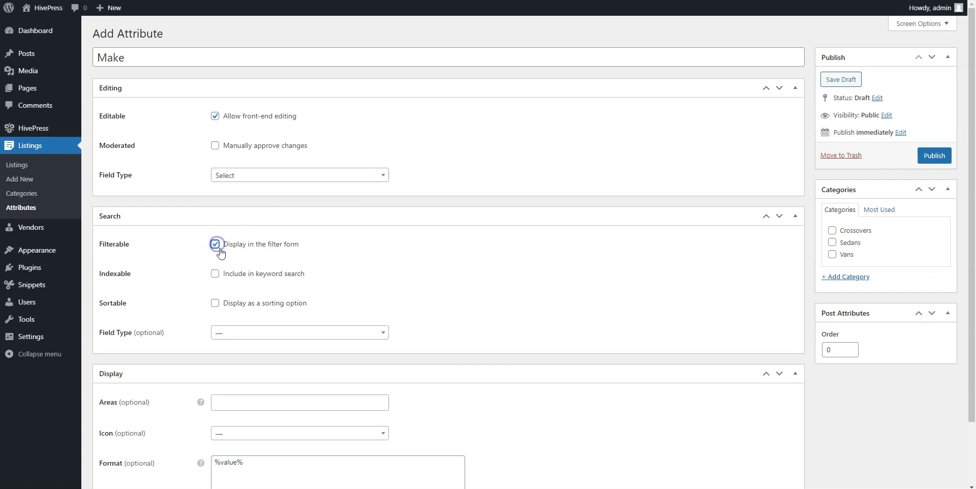
pyautogui.click(233, 336)
pyautogui.scroll(-3, 245, 375)
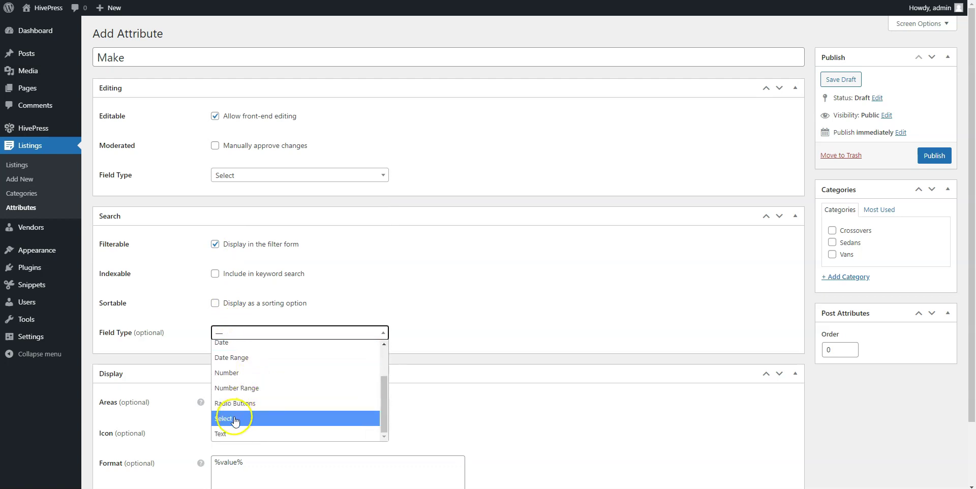
pyautogui.click(237, 419)
# Assign the Make attribute to the Block (secondary) and Page (secondary) display areas.
pyautogui.click(230, 403)
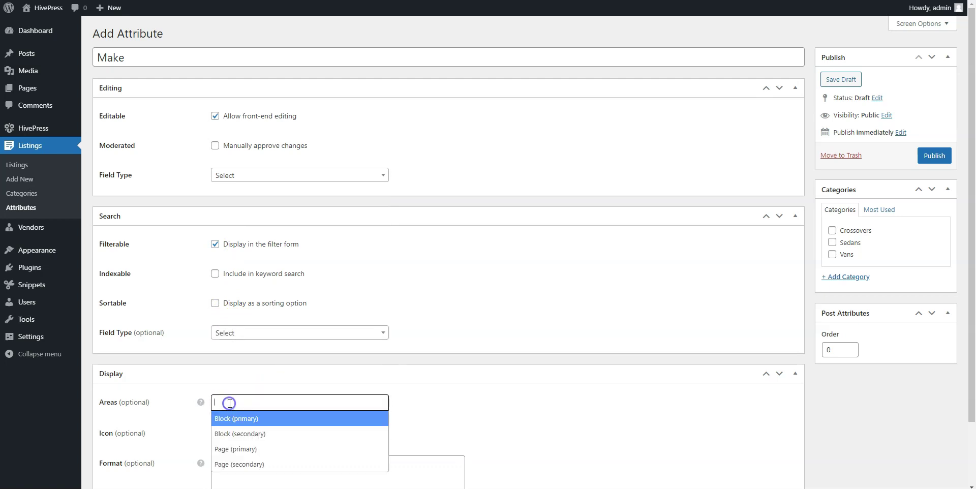
pyautogui.click(244, 433)
pyautogui.click(308, 403)
pyautogui.click(277, 446)
# Set the display format of the Make attribute to "%label%: %value%".
pyautogui.scroll(-3, 304, 442)
pyautogui.click(214, 389)
pyautogui.write('%label')
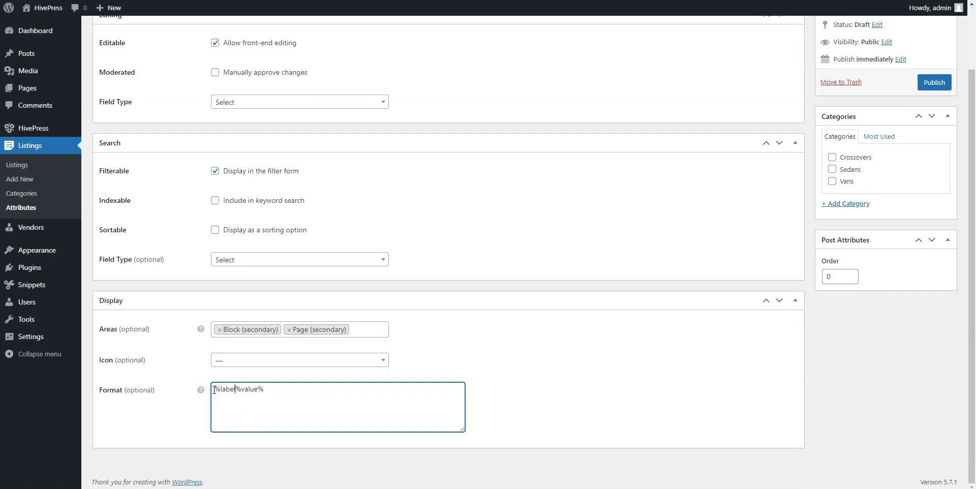
pyautogui.write('%: %')
pyautogui.scroll(2, 605, 324)
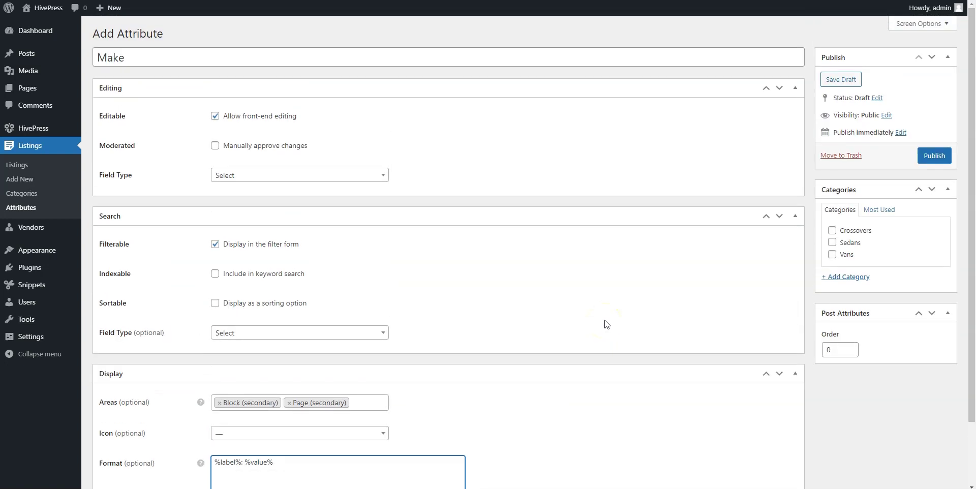
# Publish the Make attribute, make it a required field and save the update.
pyautogui.click(932, 155)
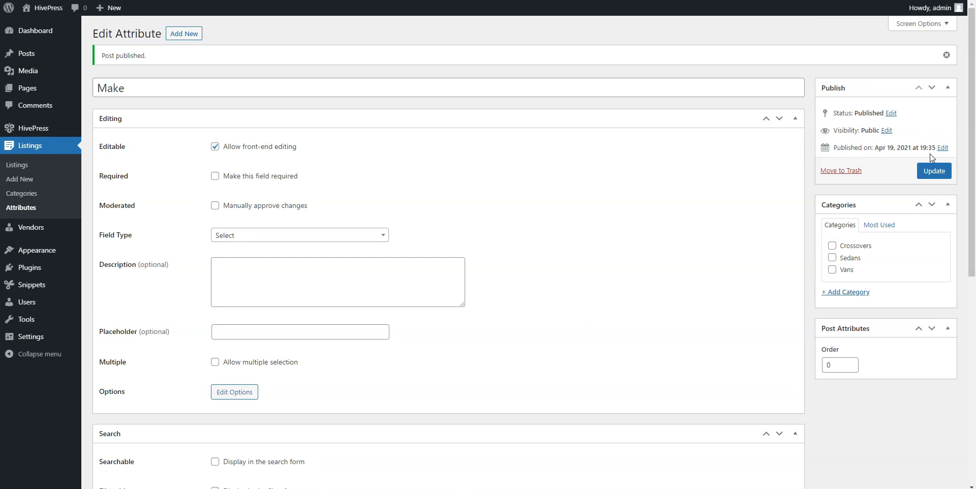
pyautogui.click(216, 176)
pyautogui.click(933, 170)
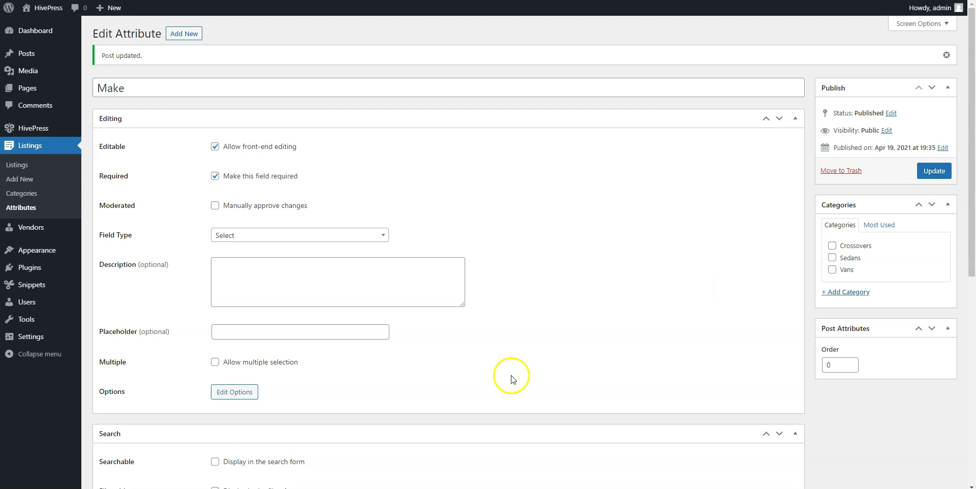
# Add Toyota and Chevrolet as selectable options of the Make attribute.
pyautogui.click(220, 396)
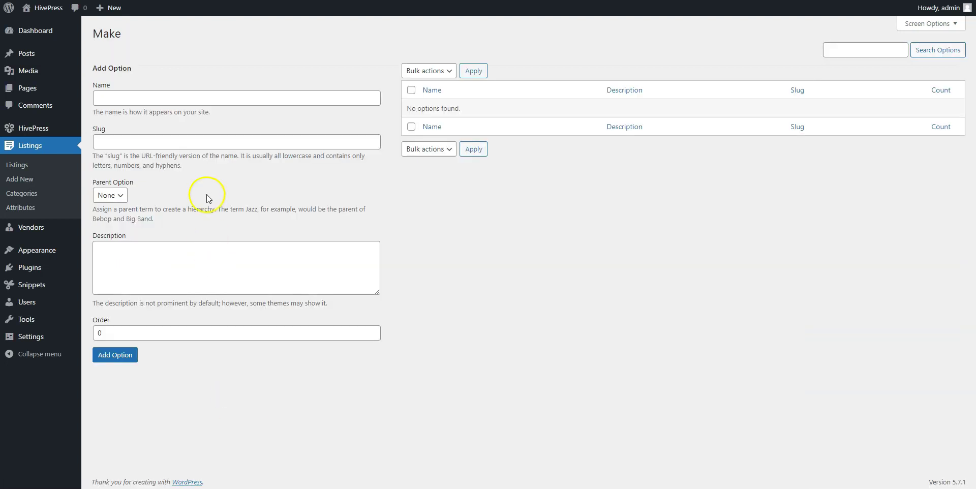
pyautogui.click(194, 98)
pyautogui.write('T')
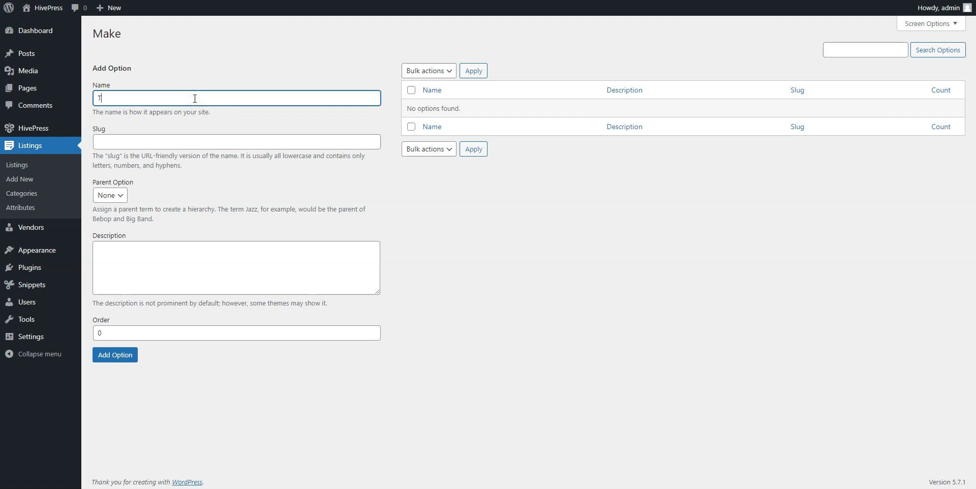
pyautogui.write('oyota')
pyautogui.click(113, 356)
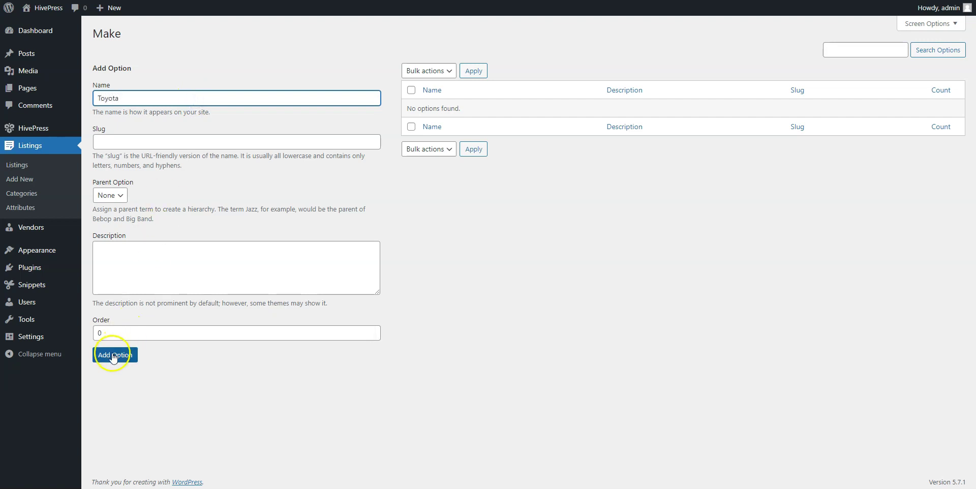
pyautogui.click(169, 99)
pyautogui.write('Chevrolet')
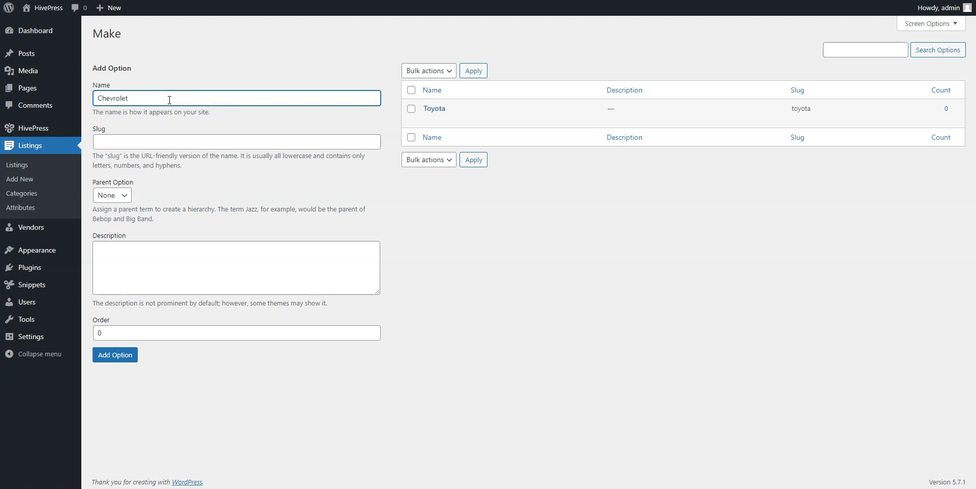
pyautogui.click(114, 355)
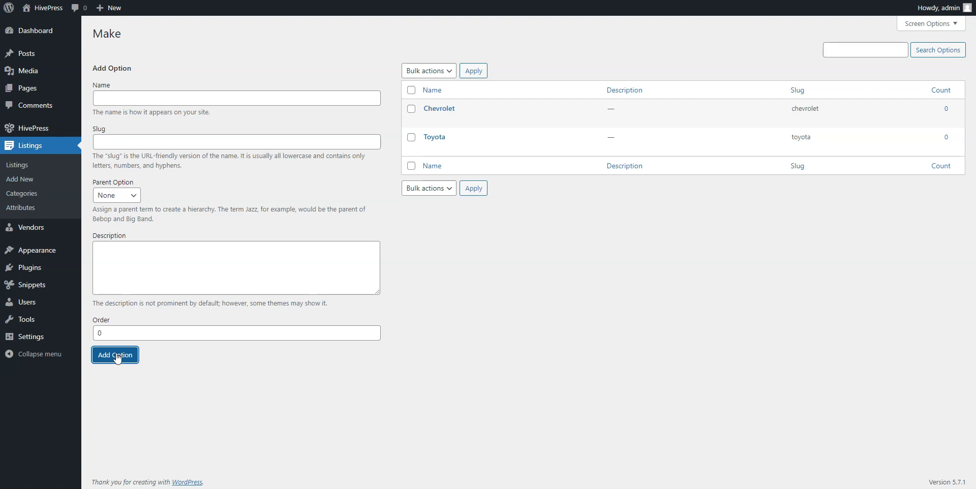
# Start a new listing attribute titled Year, allow front-end editing and set its editing field type to Number.
pyautogui.click(26, 208)
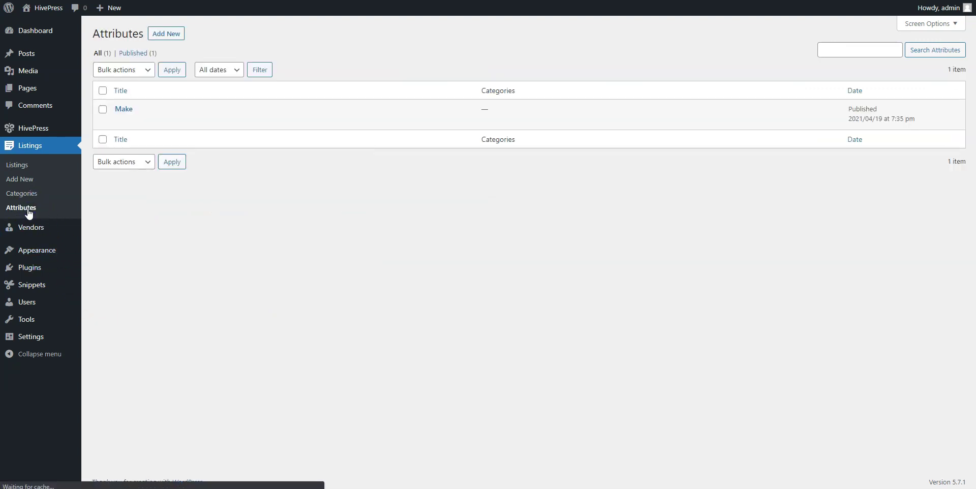
pyautogui.click(165, 33)
pyautogui.click(167, 57)
pyautogui.write('Year')
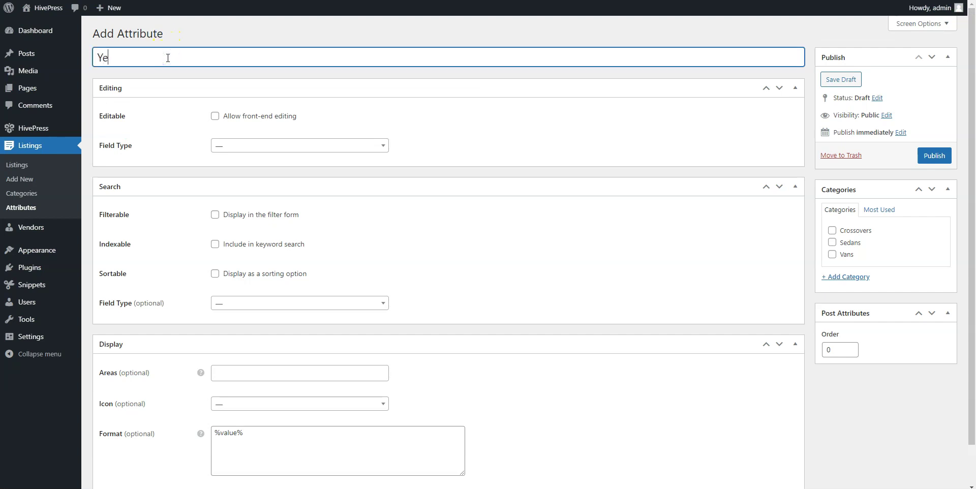
pyautogui.click(215, 116)
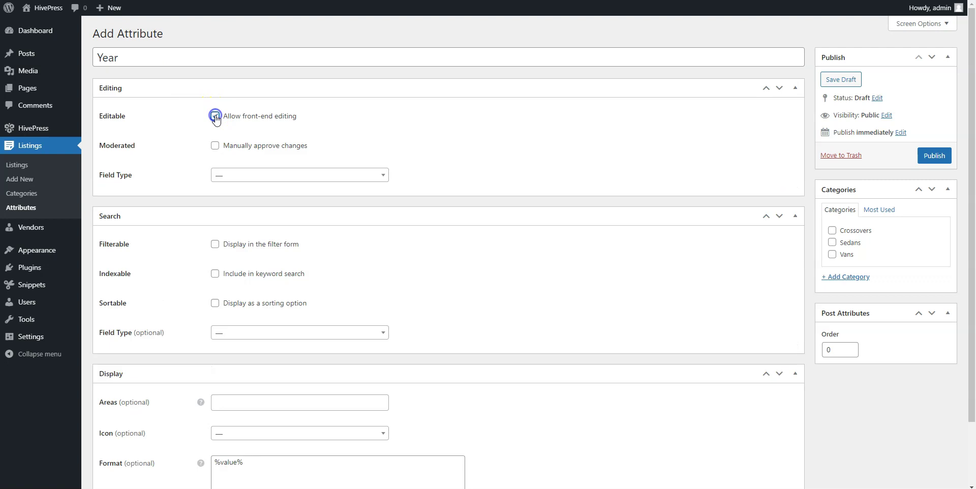
pyautogui.click(231, 175)
pyautogui.scroll(-2, 239, 244)
pyautogui.click(235, 240)
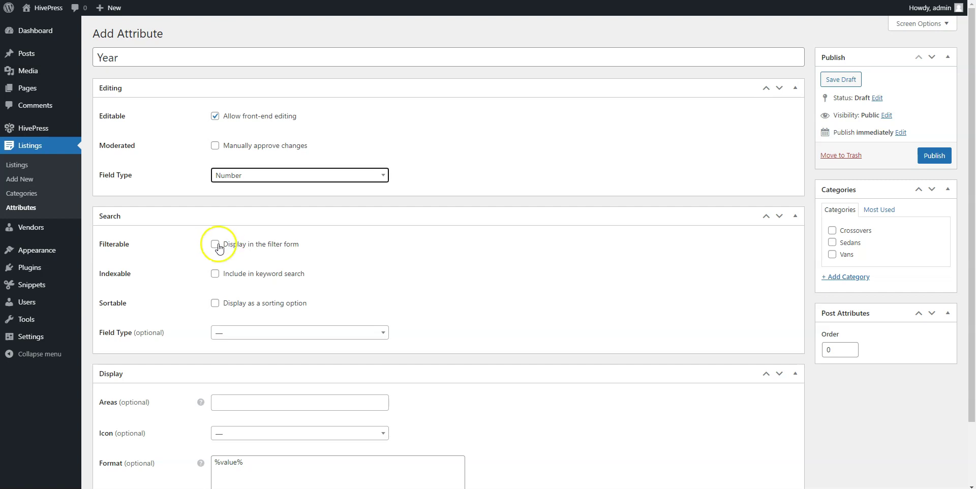
# Show the Year attribute in the filter form and as a sorting option, with Number Range as its search field type.
pyautogui.click(214, 244)
pyautogui.click(214, 304)
pyautogui.click(227, 334)
pyautogui.scroll(-3, 234, 356)
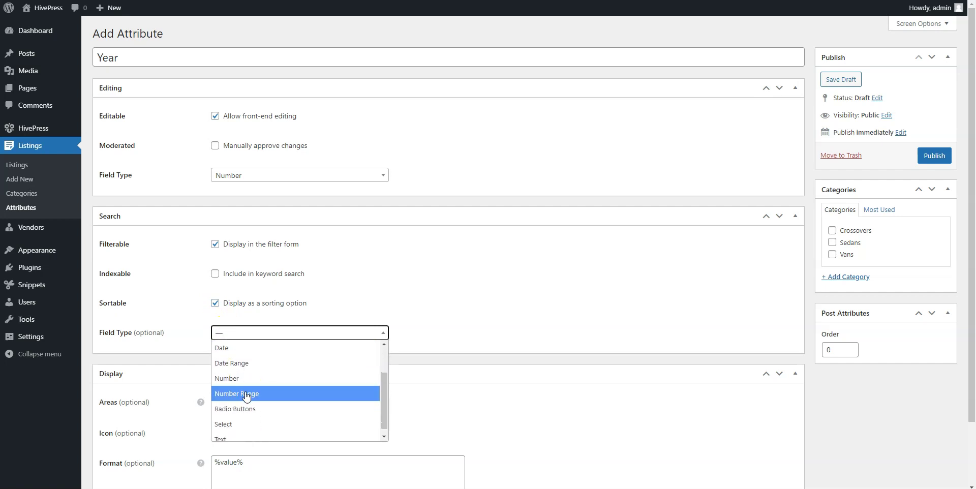
pyautogui.click(246, 394)
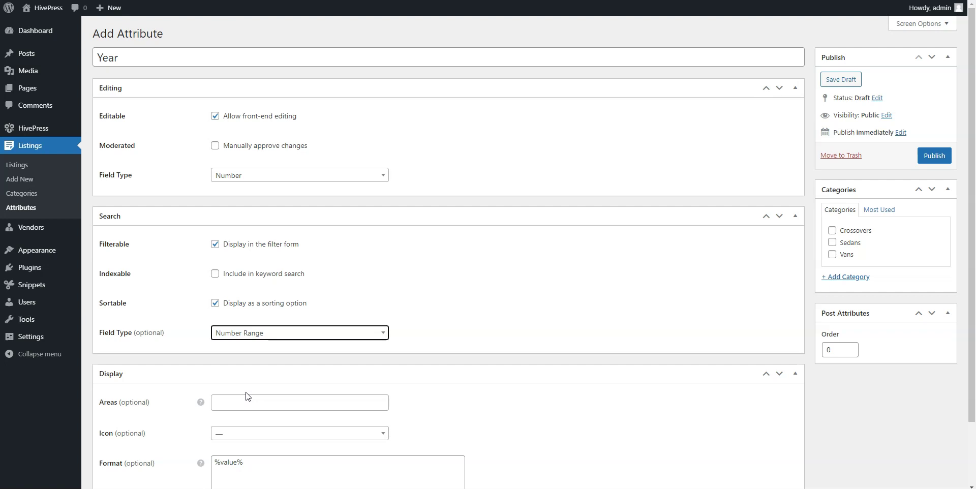
# Assign the Year attribute to the Block (secondary) and Page (secondary) display areas.
pyautogui.click(246, 401)
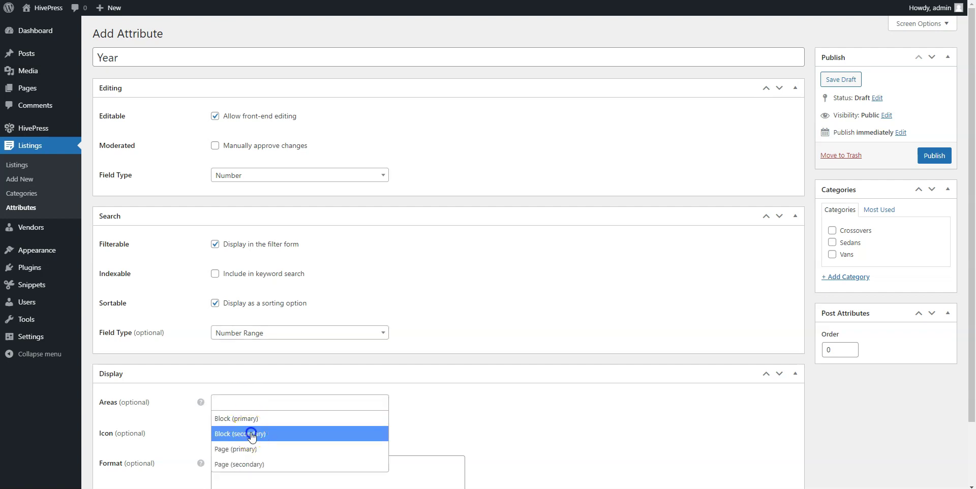
pyautogui.click(251, 433)
pyautogui.click(301, 403)
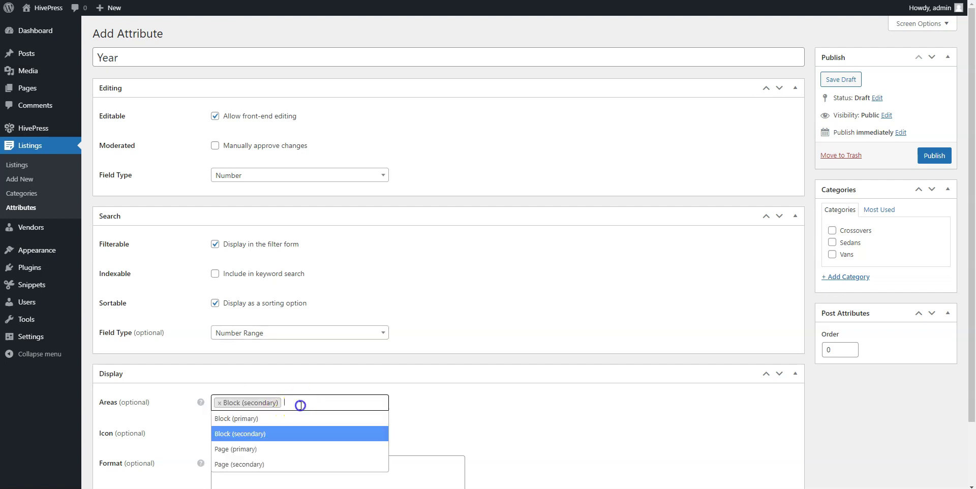
pyautogui.click(275, 464)
# Set the display format of the Year attribute to "%label%: %value%" and publish the attribute.
pyautogui.click(214, 462)
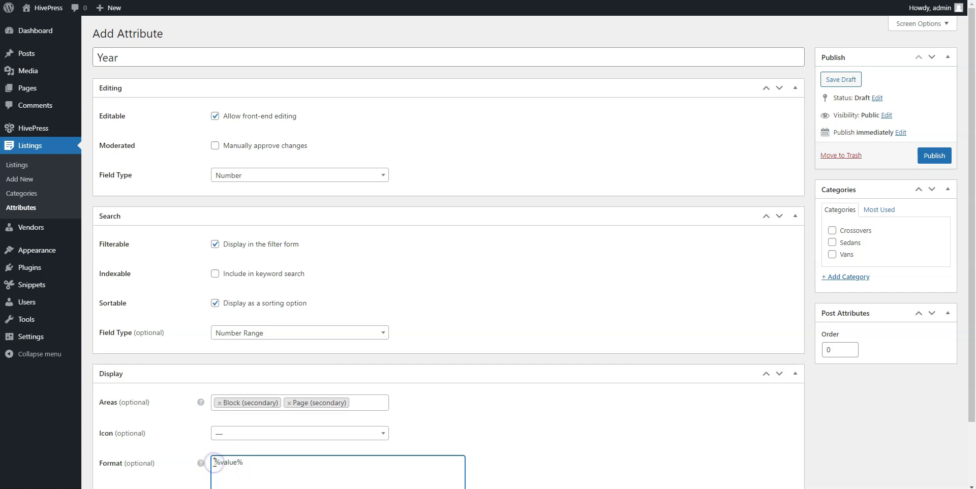
pyautogui.write('%label%:')
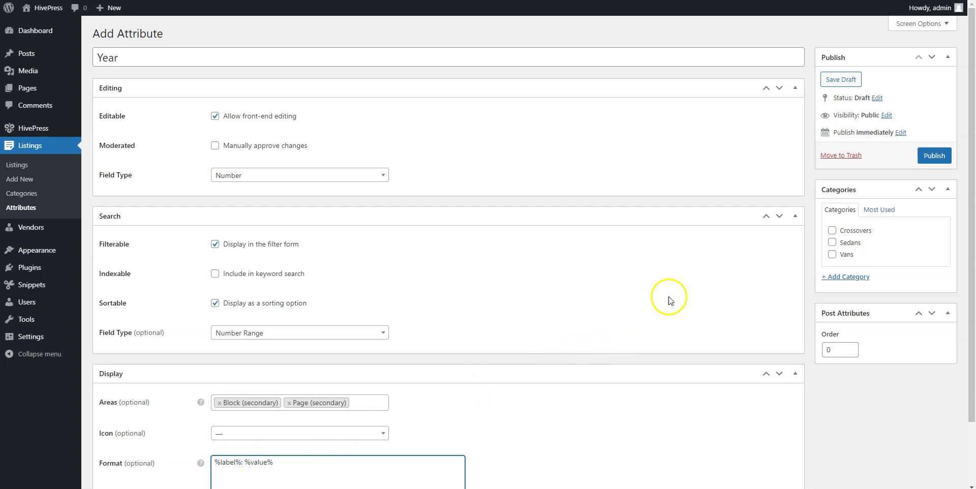
pyautogui.click(934, 156)
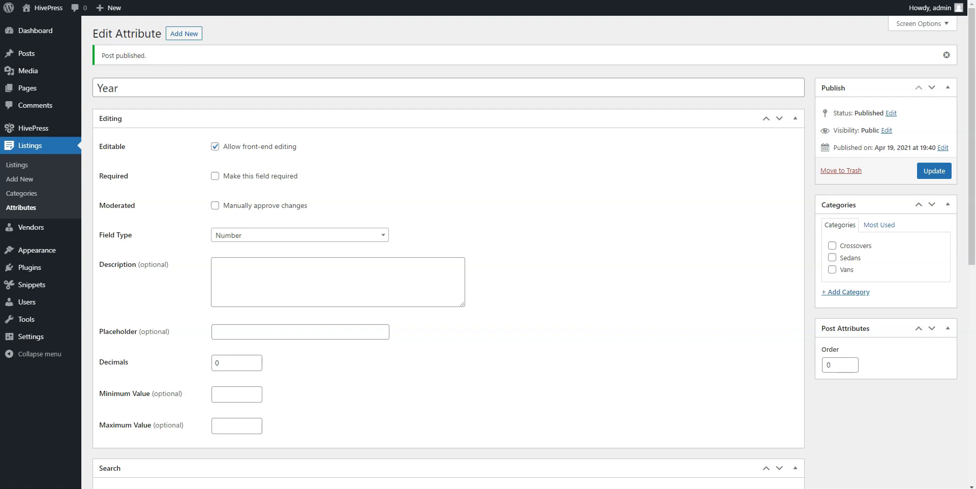
pyautogui.click(938, 164)
# Visit the site's front end and start adding a new listing in the Crossovers category.
pyautogui.click(44, 10)
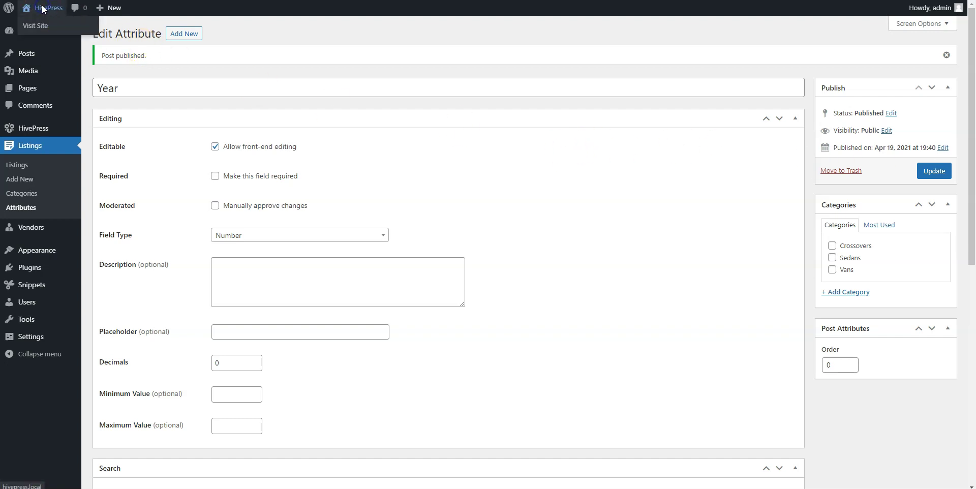
pyautogui.click(923, 39)
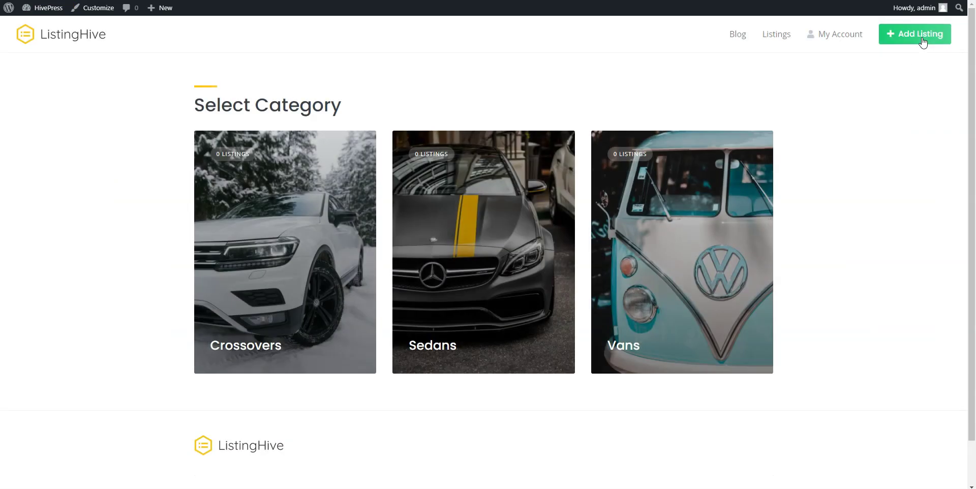
pyautogui.click(308, 281)
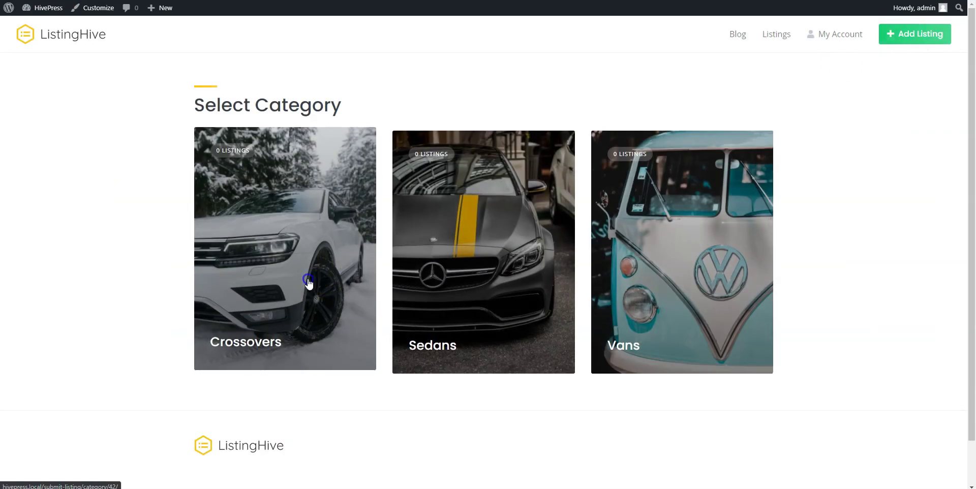
# Upload the image HivePress.jpg to the listing and title it "Toyota RAV4 in perfect condition".
pyautogui.click(236, 160)
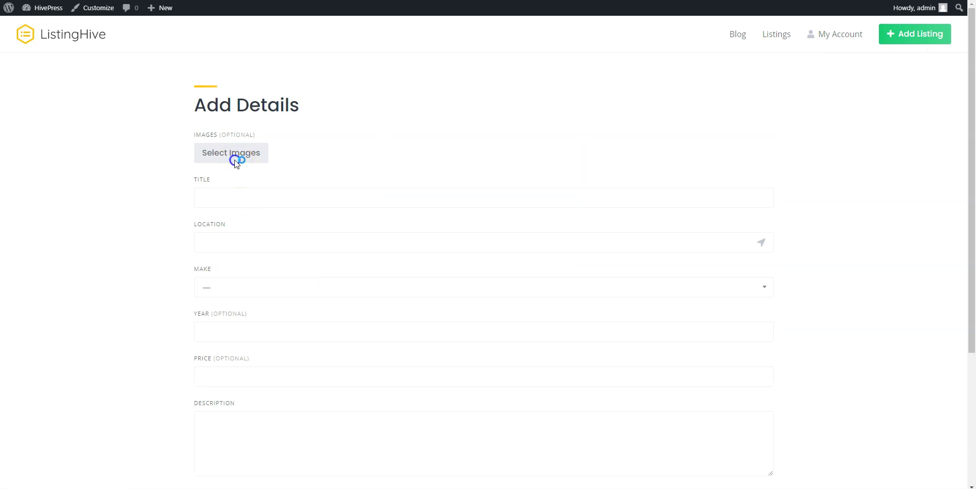
pyautogui.click(351, 137)
pyautogui.click(601, 288)
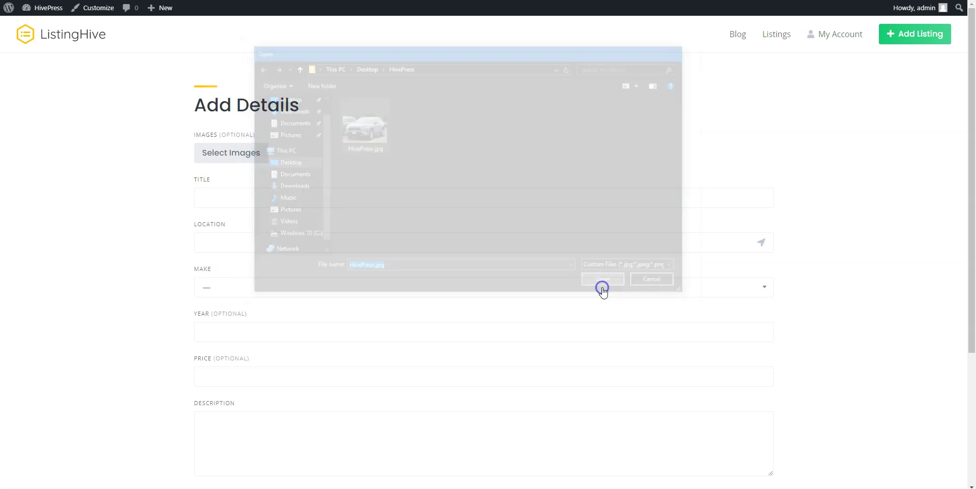
pyautogui.click(464, 289)
pyautogui.write('Toyota RAV4 in perfect condition')
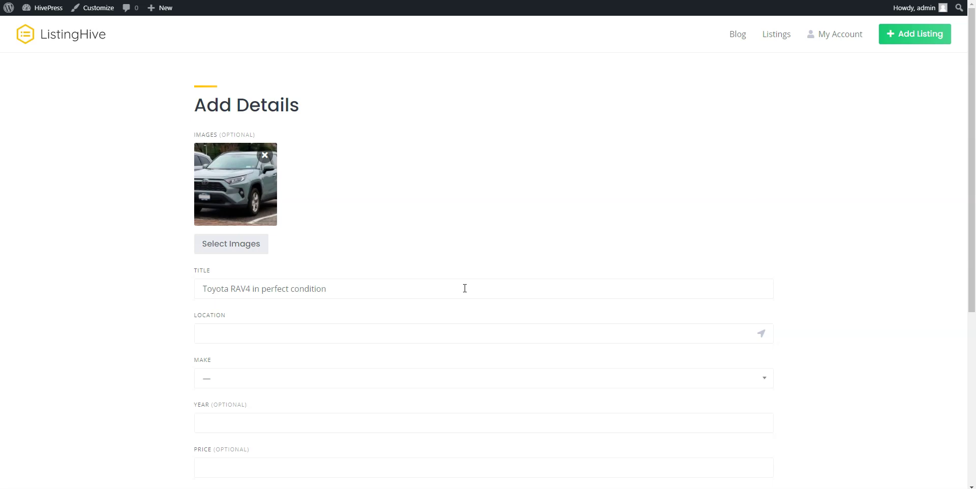
# Fill in the listing's location with a suggested street address and set the make to Toyota.
pyautogui.click(406, 334)
pyautogui.write('357 Manha')
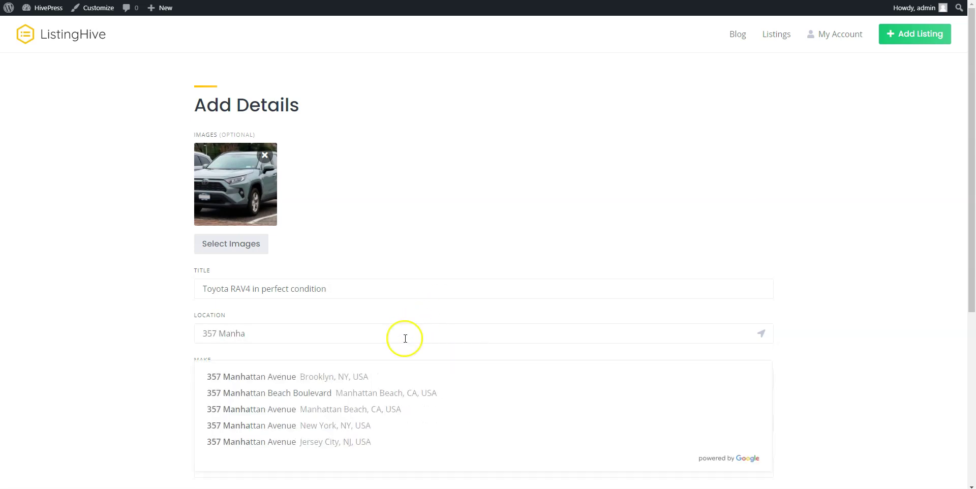
pyautogui.click(351, 377)
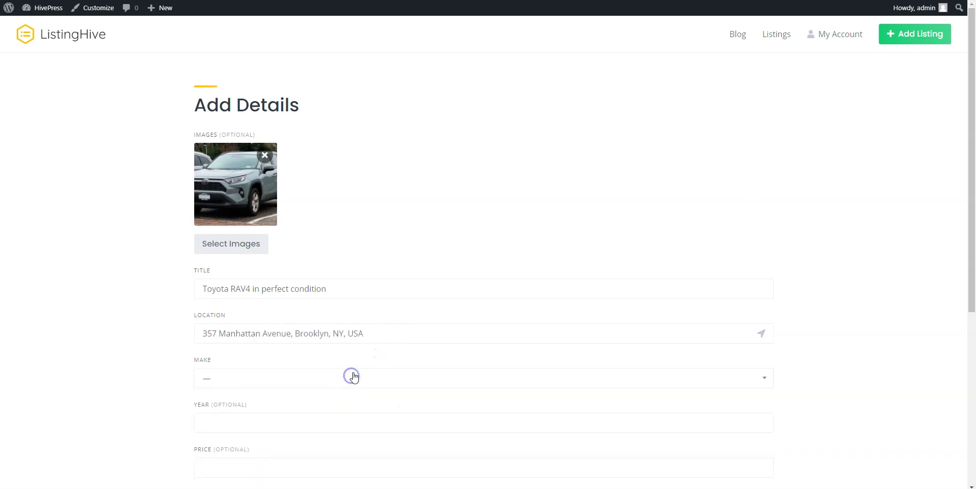
pyautogui.click(366, 377)
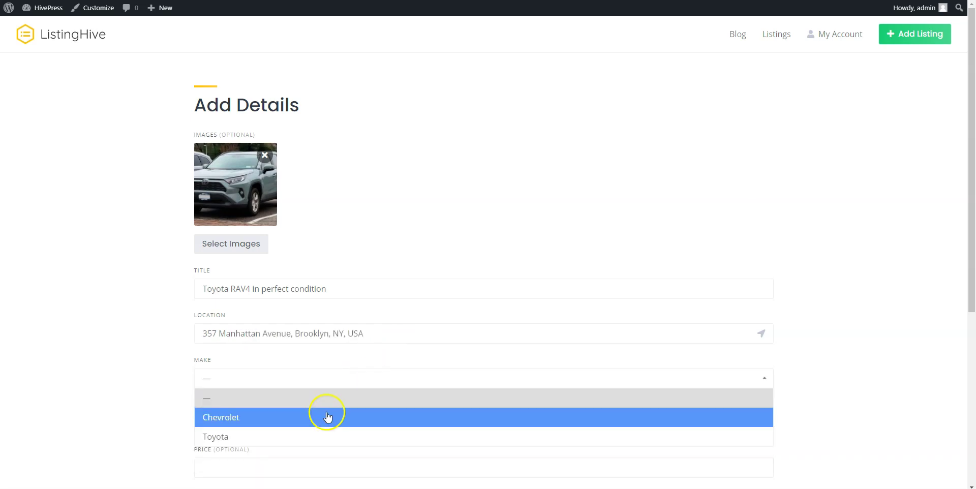
pyautogui.click(294, 436)
# Set the listing's year to 2020 and its price to 13000.
pyautogui.click(291, 428)
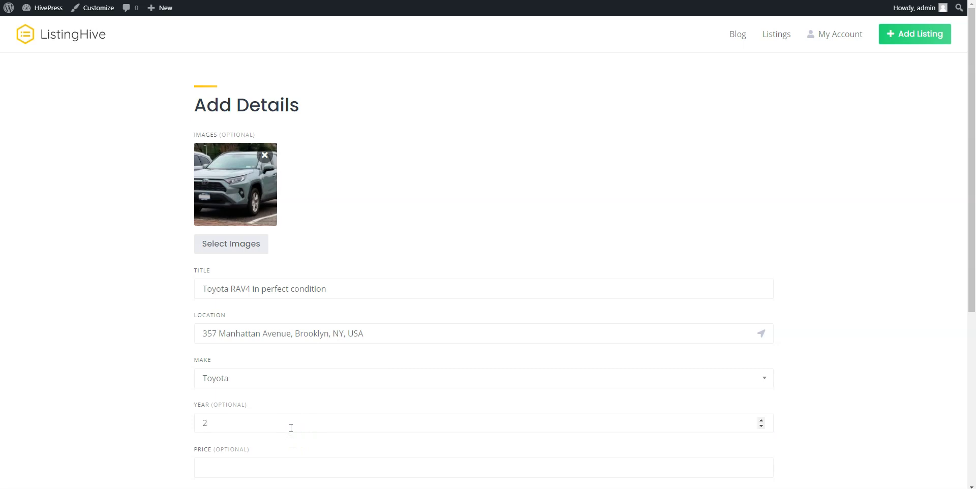
pyautogui.click(259, 465)
pyautogui.scroll(-3, 185, 454)
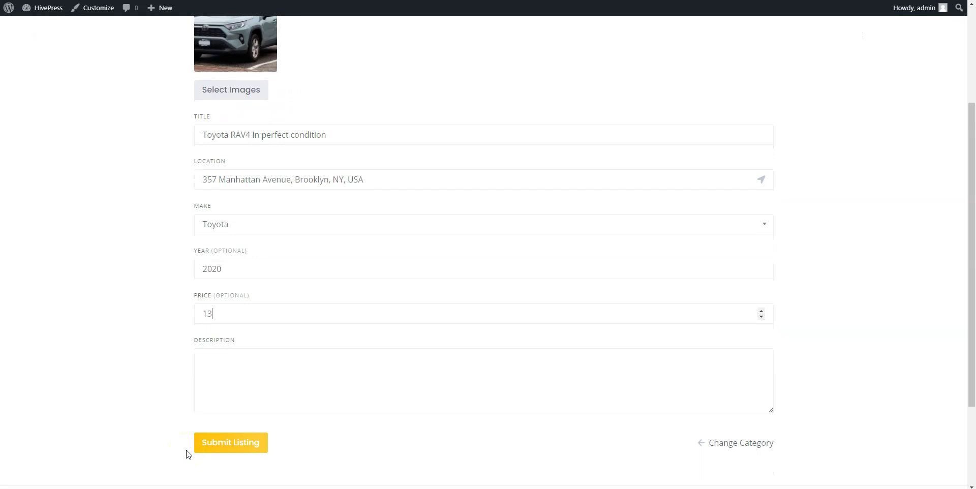
# Enter "Example" as the listing description, submit the listing and look over its page.
pyautogui.click(247, 361)
pyautogui.write('Example')
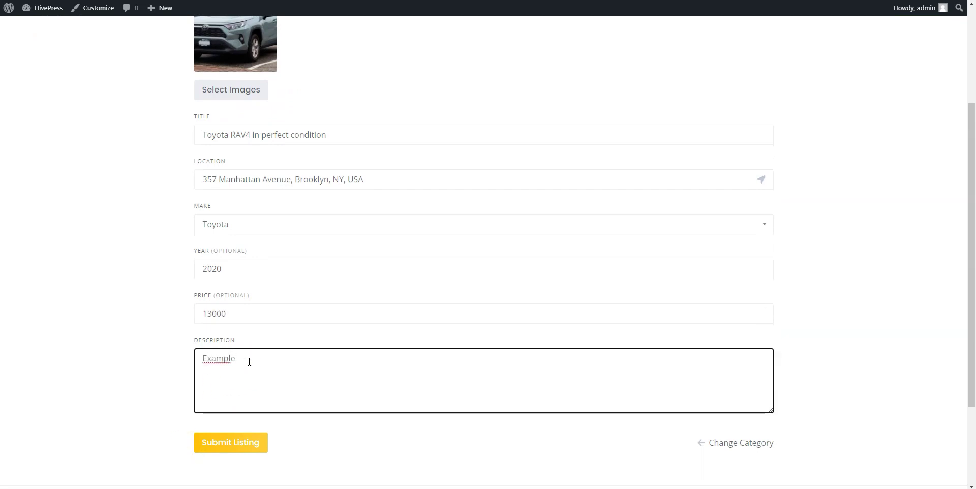
pyautogui.click(237, 445)
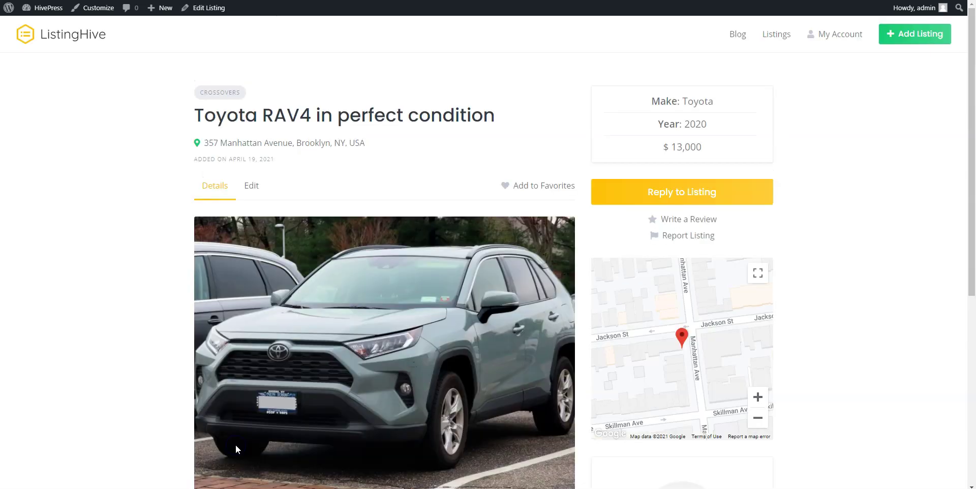
pyautogui.scroll(-2, 235, 448)
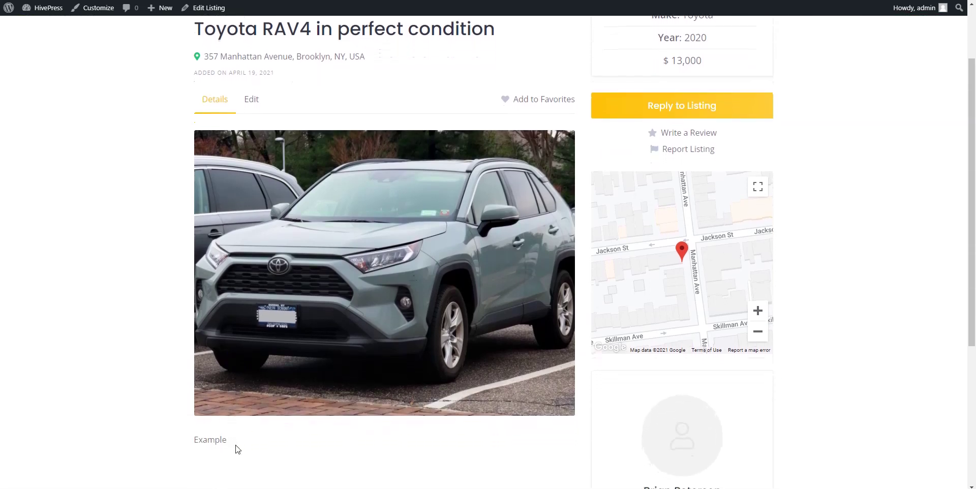
pyautogui.scroll(3, 236, 449)
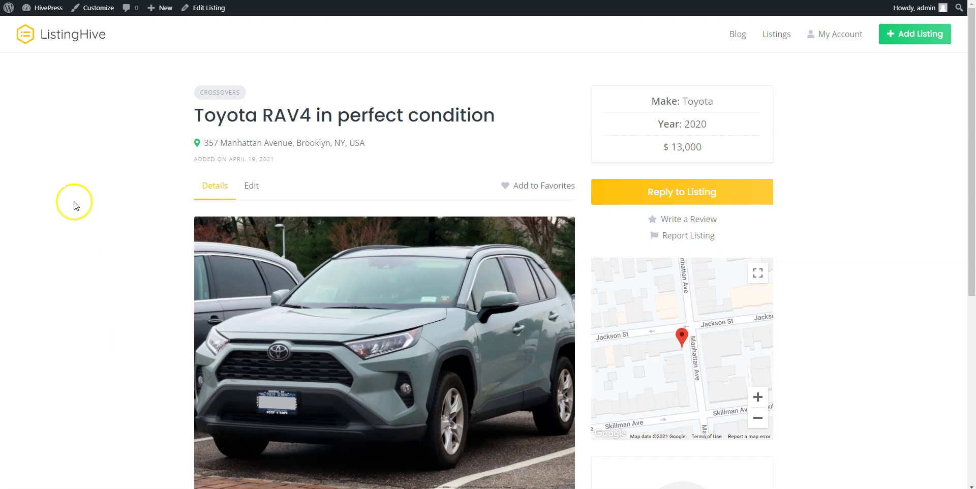
# Go to the site's admin dashboard and create a new page titled "Home".
pyautogui.click(45, 12)
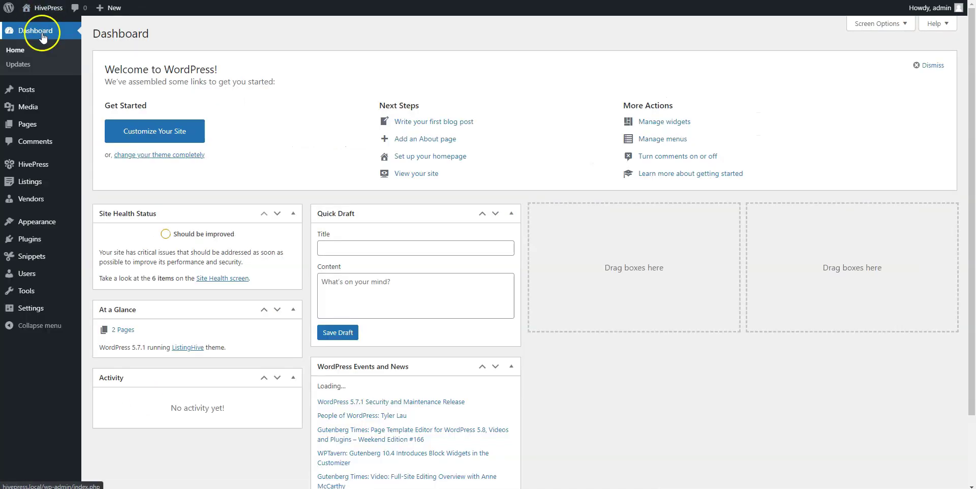
pyautogui.moveTo(37, 127)
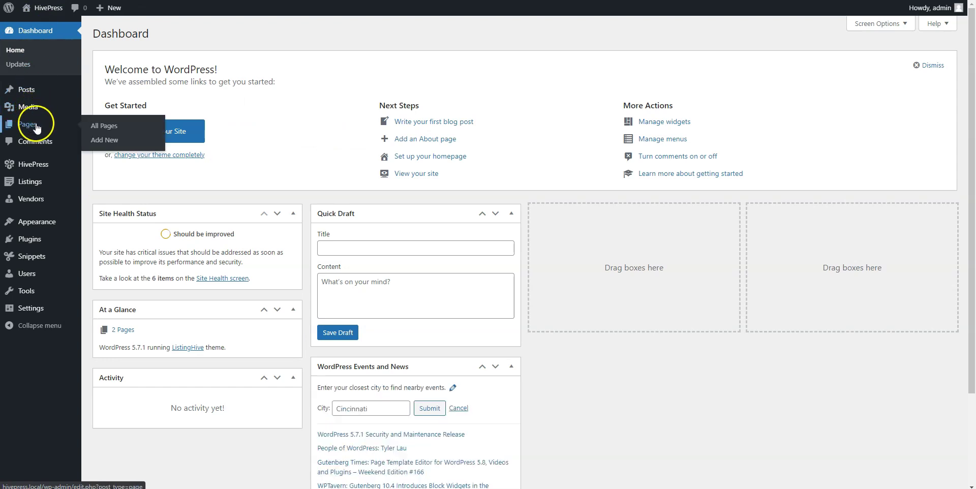
pyautogui.click(98, 141)
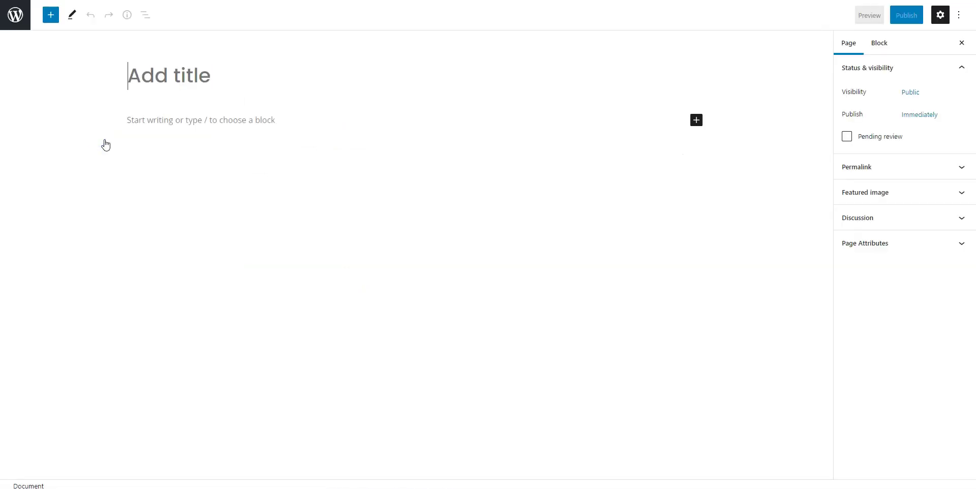
pyautogui.click(154, 77)
pyautogui.write('Home')
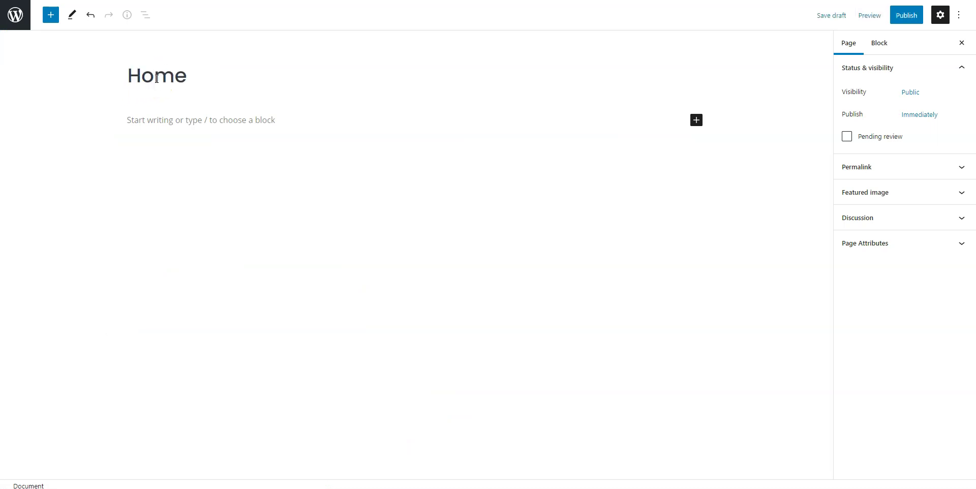
# Add a Listing Search Form block to the Home page, with a Listing Categories block below it.
pyautogui.click(178, 96)
pyautogui.click(696, 122)
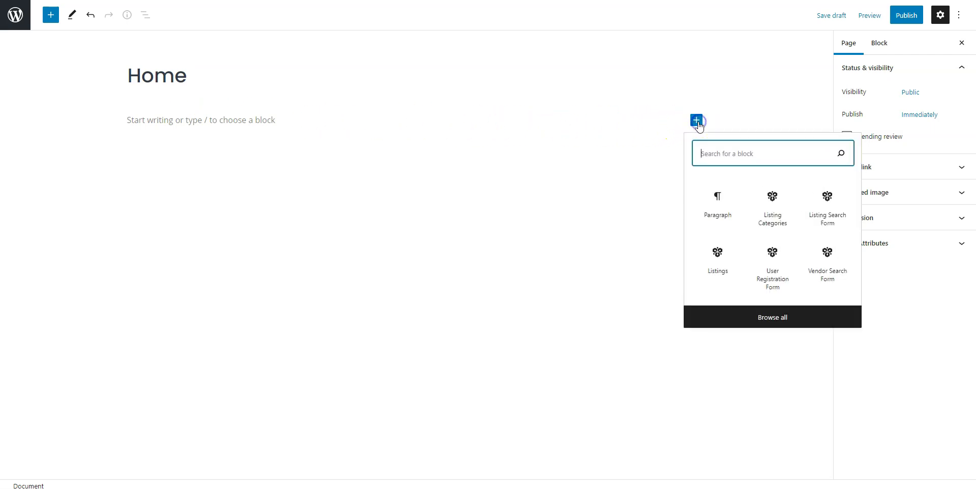
pyautogui.click(827, 213)
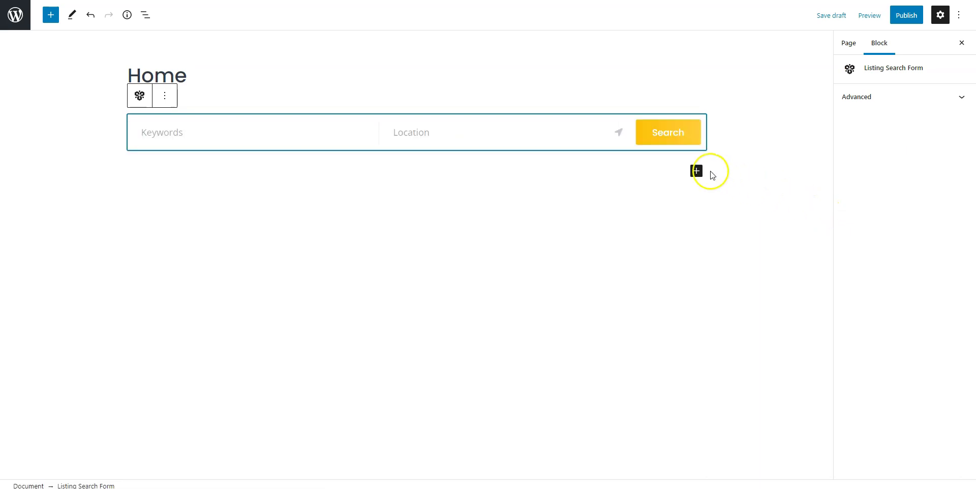
pyautogui.click(696, 171)
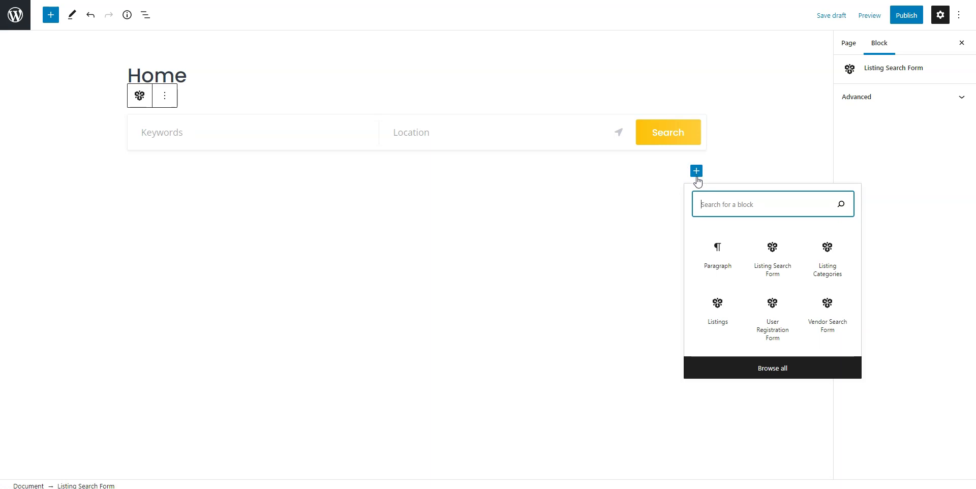
pyautogui.click(826, 264)
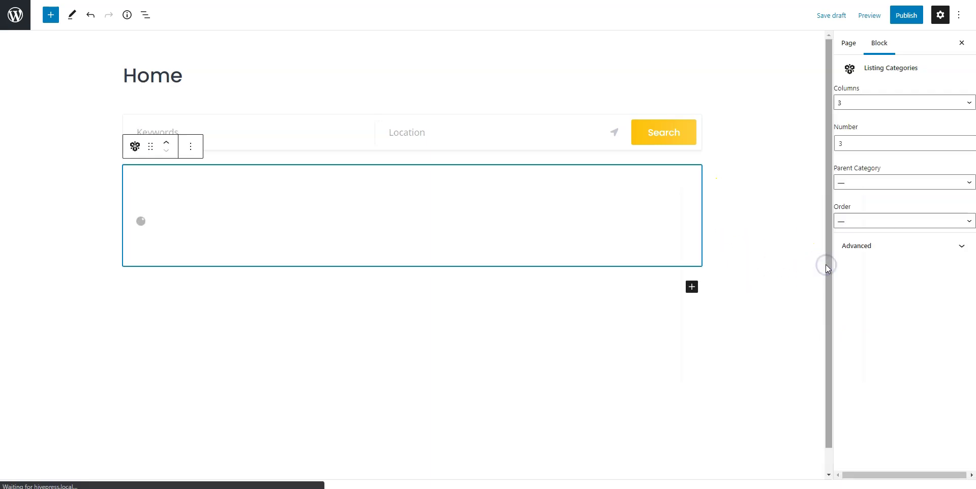
# Add a Listings block below the listing categories and publish the Home page.
pyautogui.scroll(-3, 781, 305)
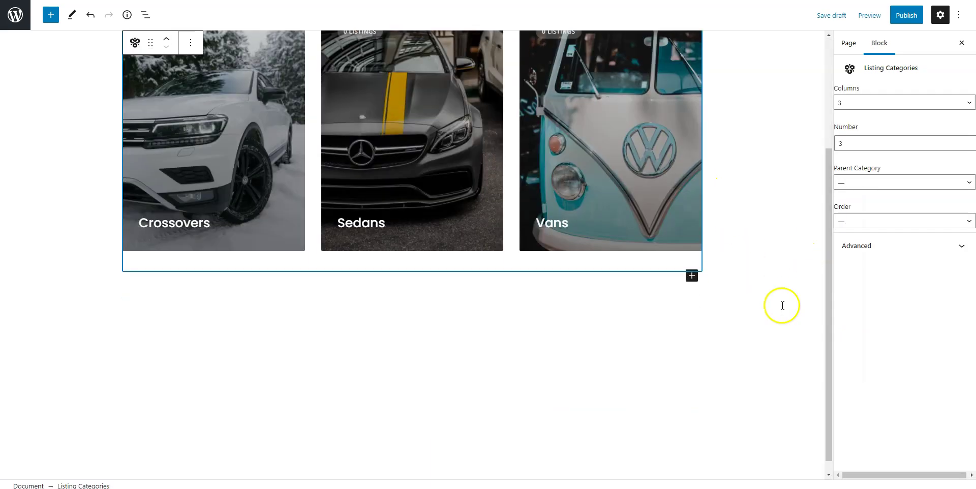
pyautogui.click(691, 276)
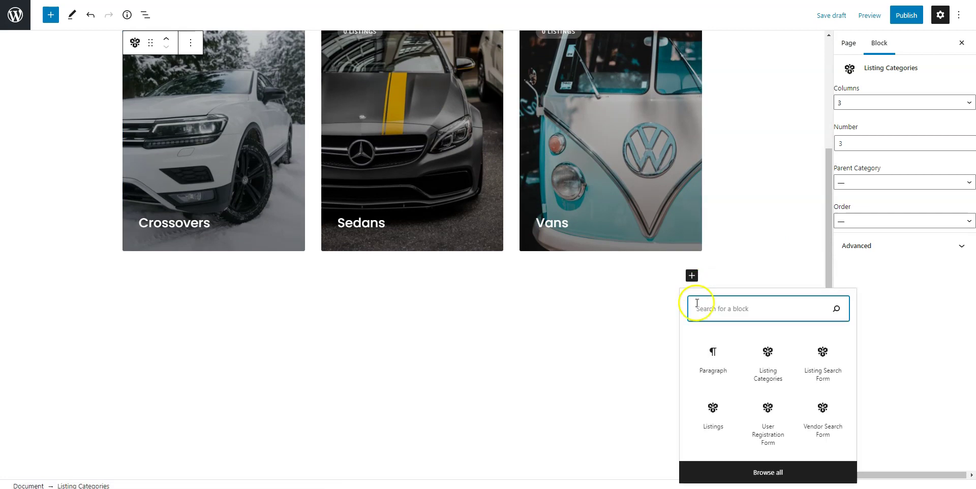
pyautogui.click(713, 412)
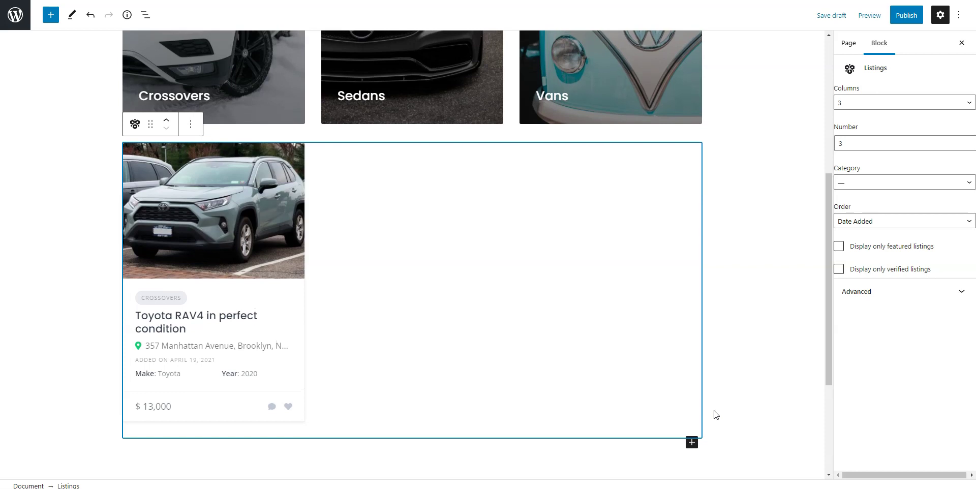
pyautogui.scroll(4, 716, 415)
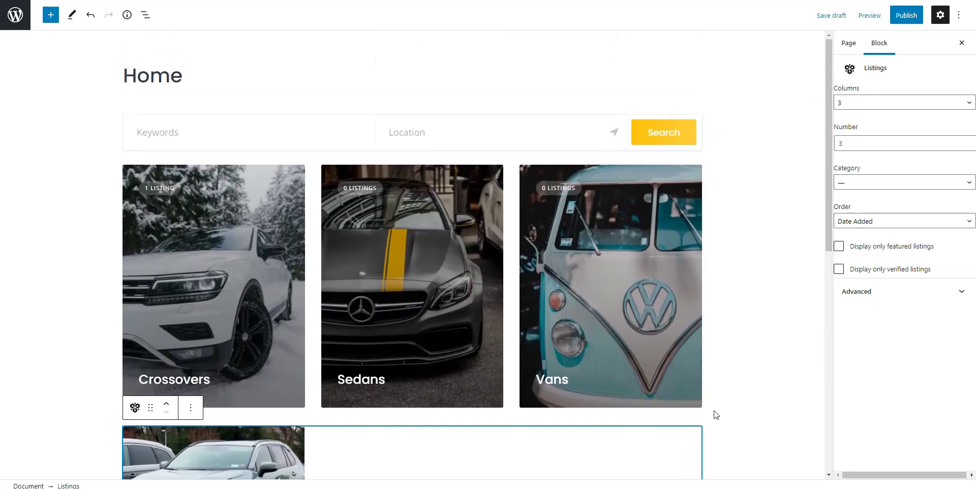
pyautogui.click(905, 17)
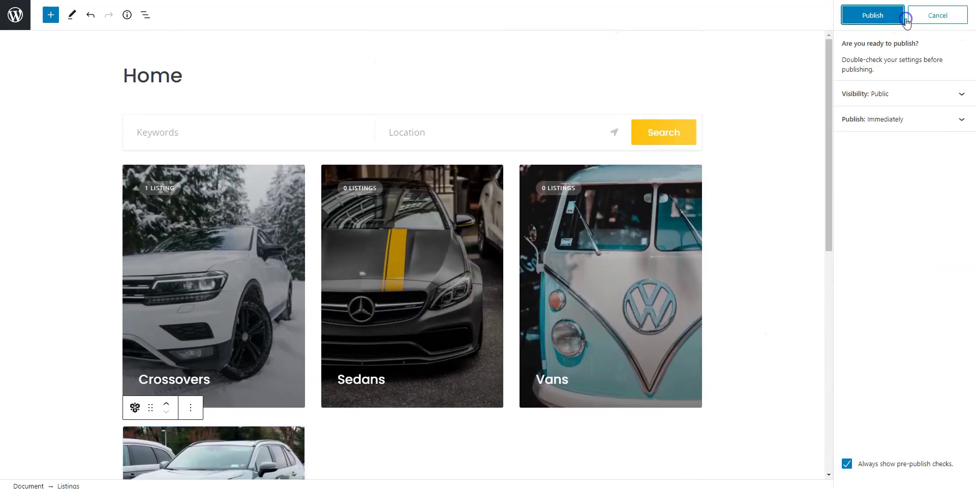
pyautogui.click(875, 17)
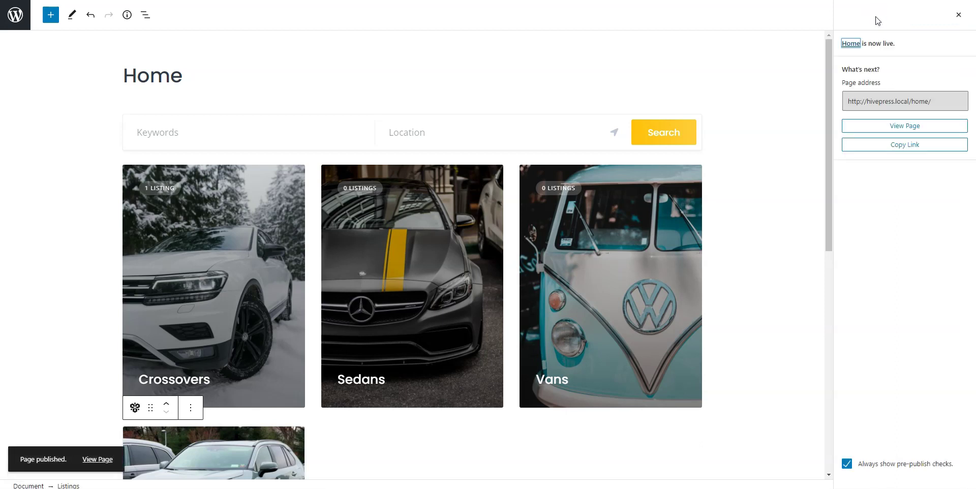
# Set the site's homepage to a static page in the reading settings, choose Home, and save the changes.
pyautogui.click(9, 19)
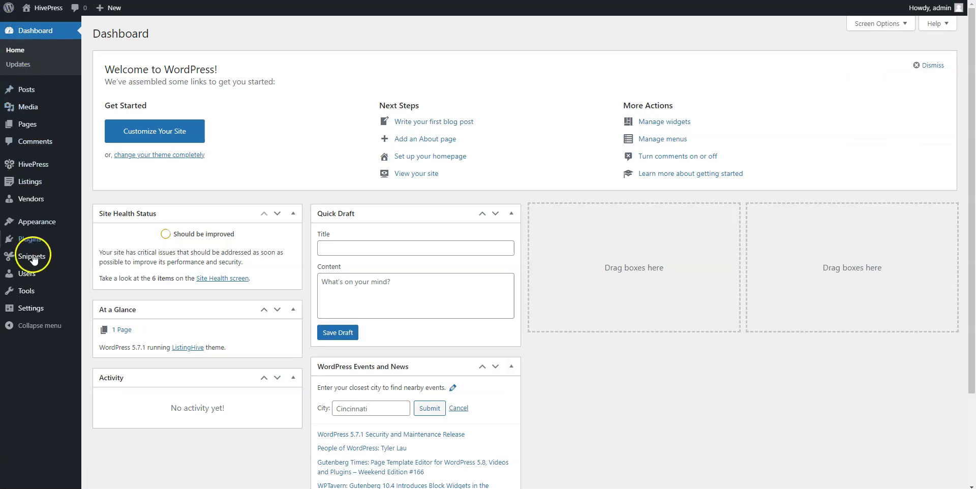
pyautogui.moveTo(36, 306)
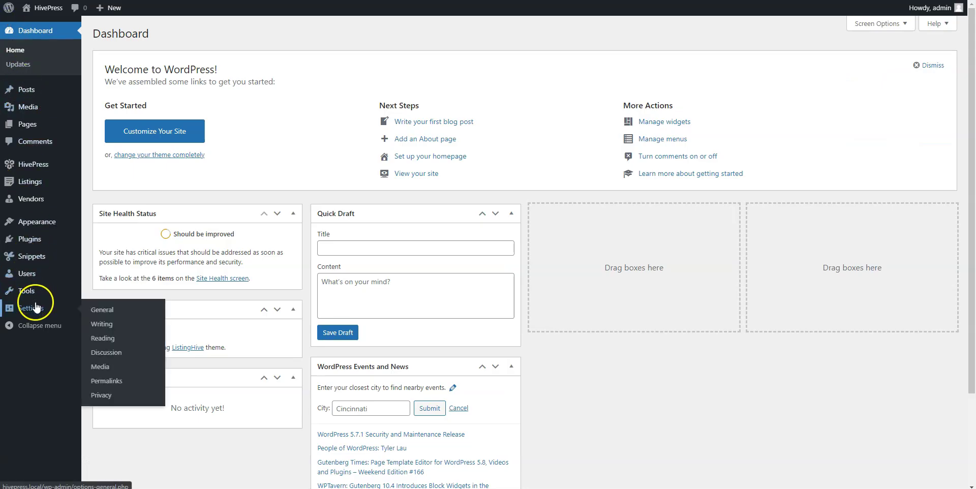
pyautogui.click(100, 339)
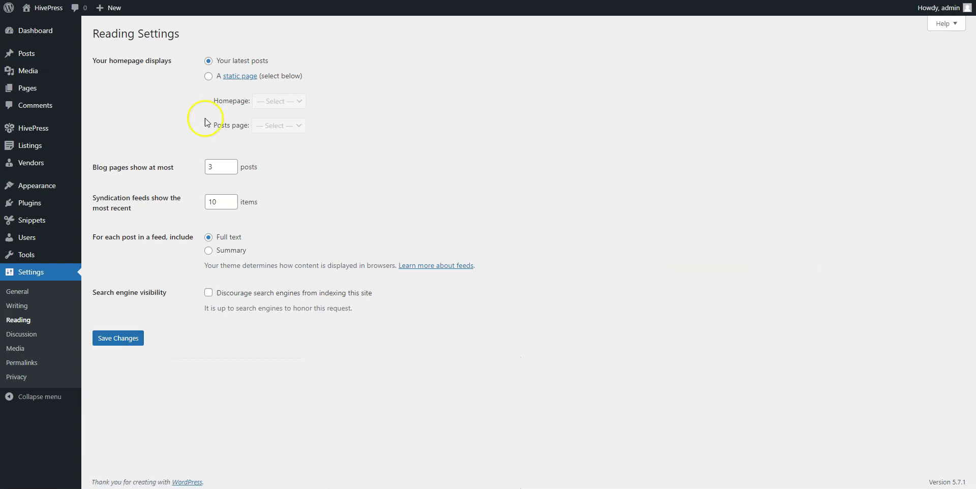
pyautogui.click(209, 77)
pyautogui.click(281, 105)
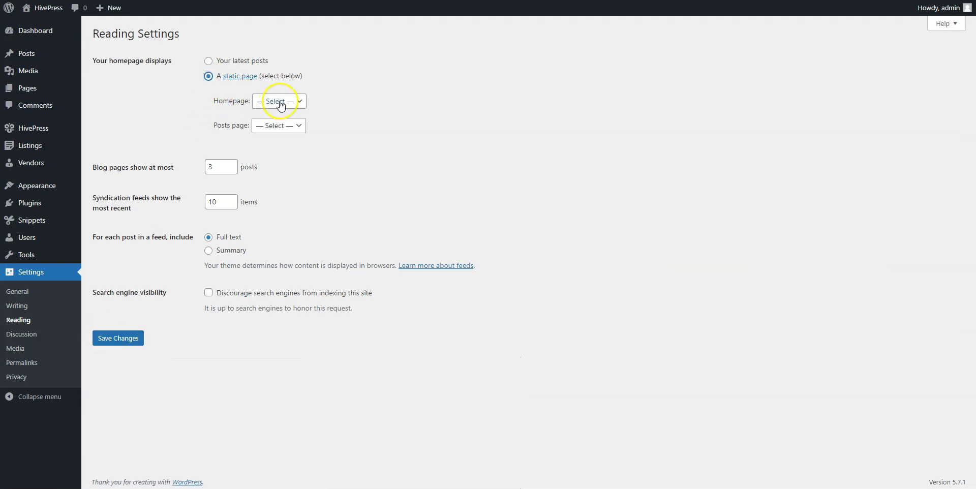
pyautogui.click(270, 125)
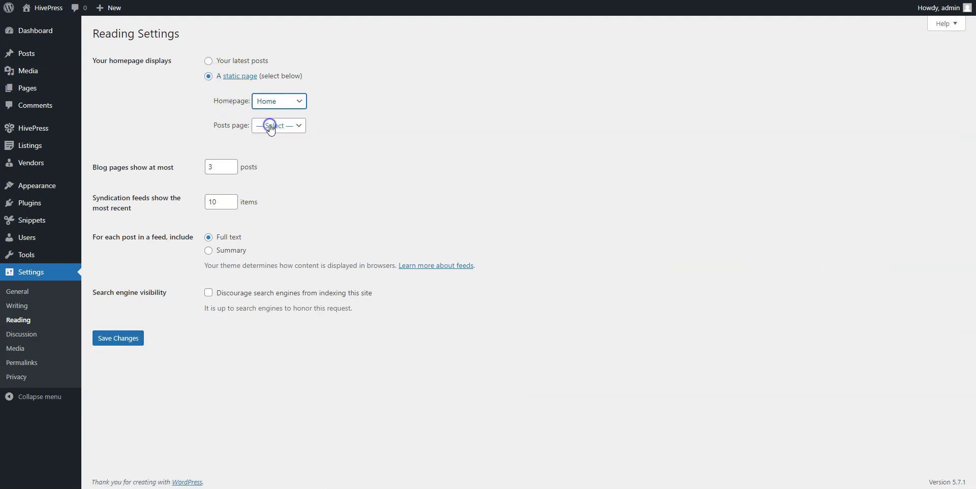
pyautogui.click(125, 340)
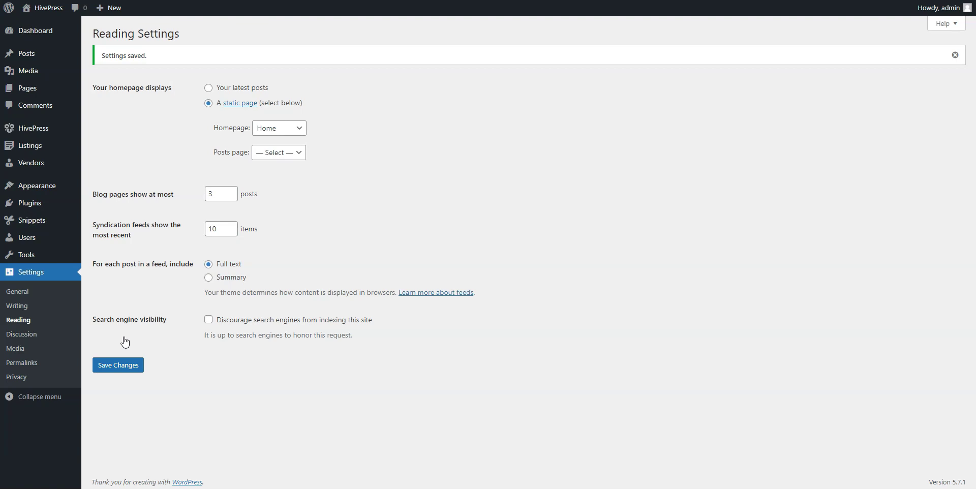
# Visit the site's front page and look over its search form, categories and listings.
pyautogui.click(45, 8)
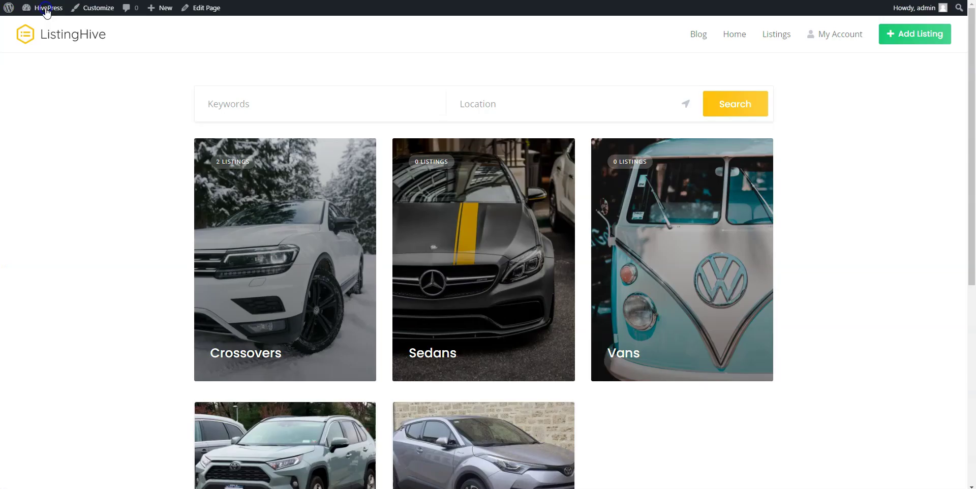
pyautogui.scroll(-2, 83, 105)
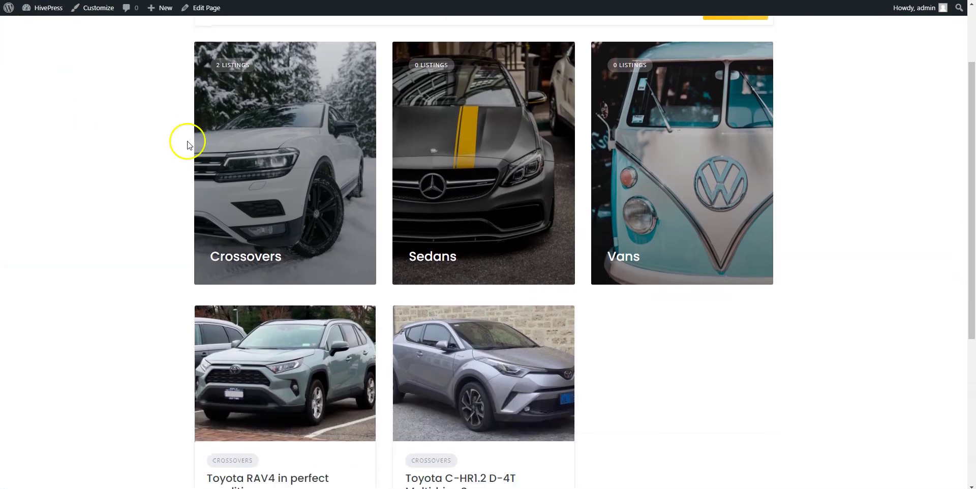
pyautogui.scroll(-3, 642, 148)
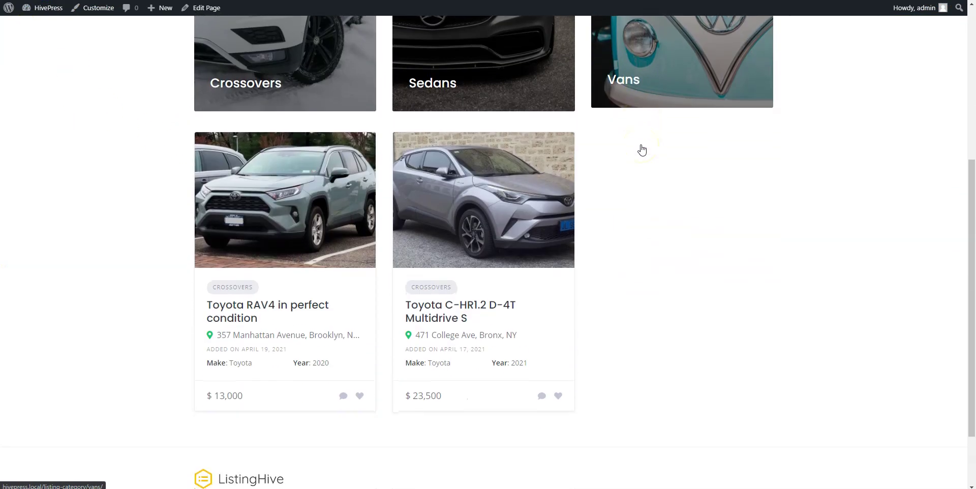
pyautogui.scroll(4, 642, 148)
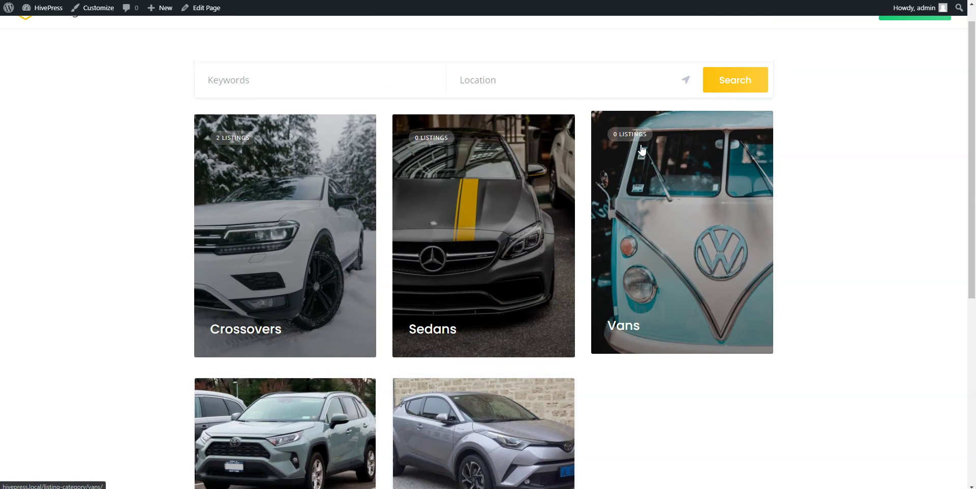
# Check the location suggestions for "New" in the homepage search form, and clear the field.
pyautogui.click(555, 78)
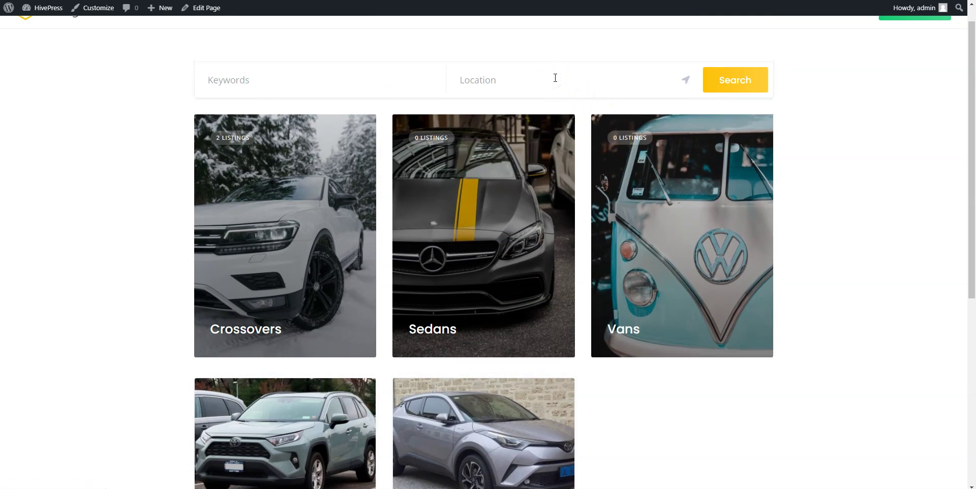
pyautogui.write('New')
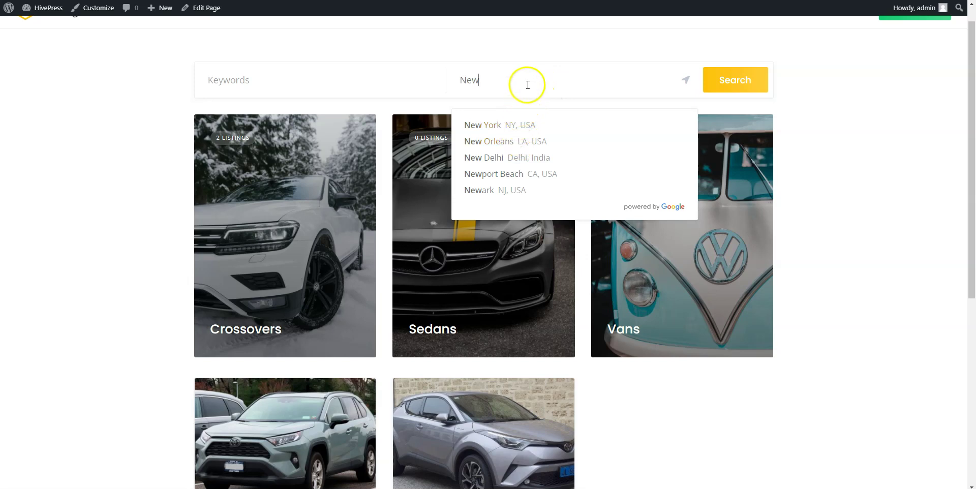
pyautogui.press('BackSpace')
pyautogui.press('BackSpace')
pyautogui.press('BackSpace')
pyautogui.click(526, 105)
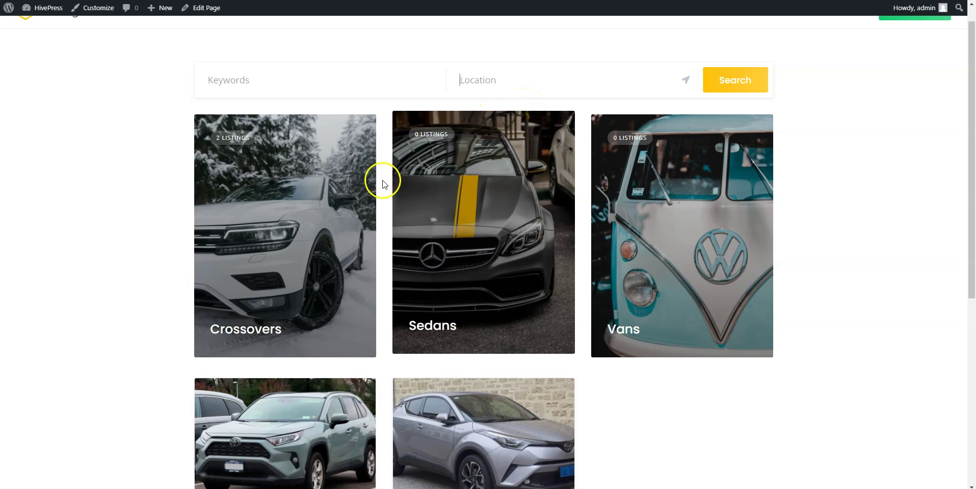
# Open the Crossovers category page and examine its listings and its make, year and price filters.
pyautogui.click(286, 238)
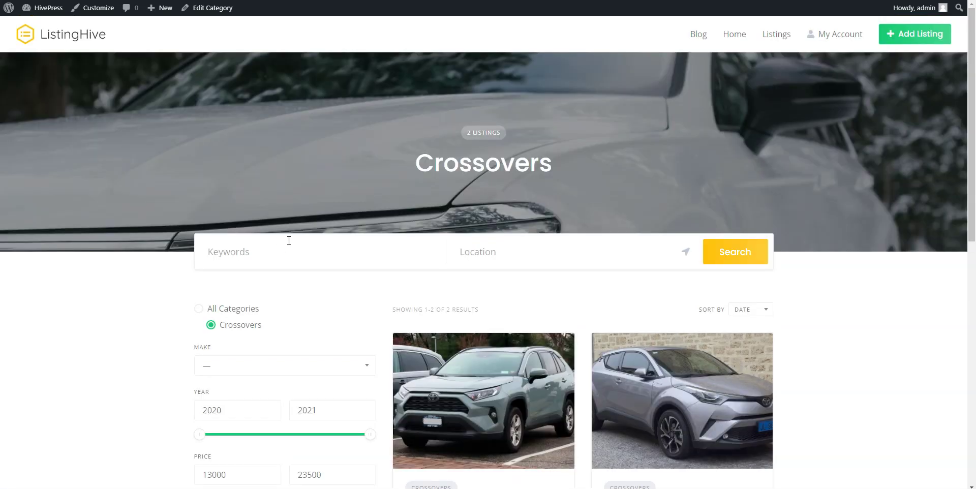
pyautogui.scroll(-4, 289, 240)
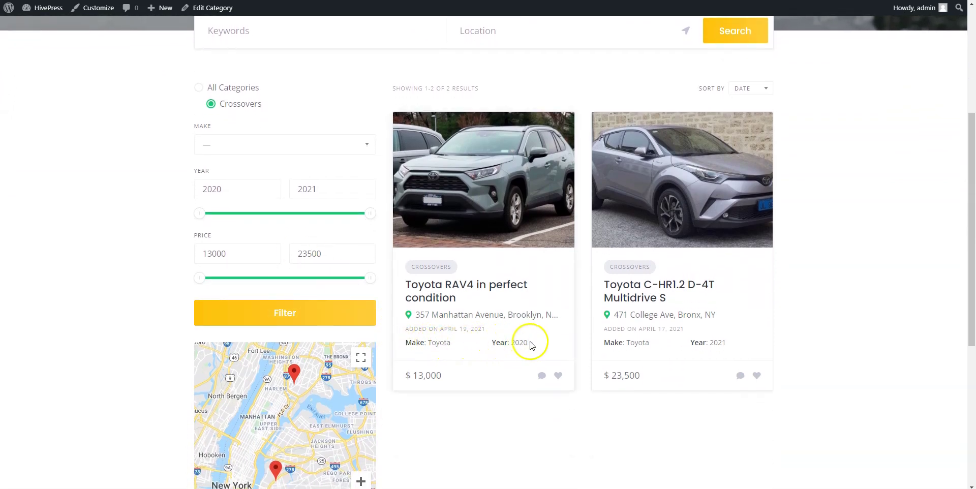
pyautogui.click(361, 144)
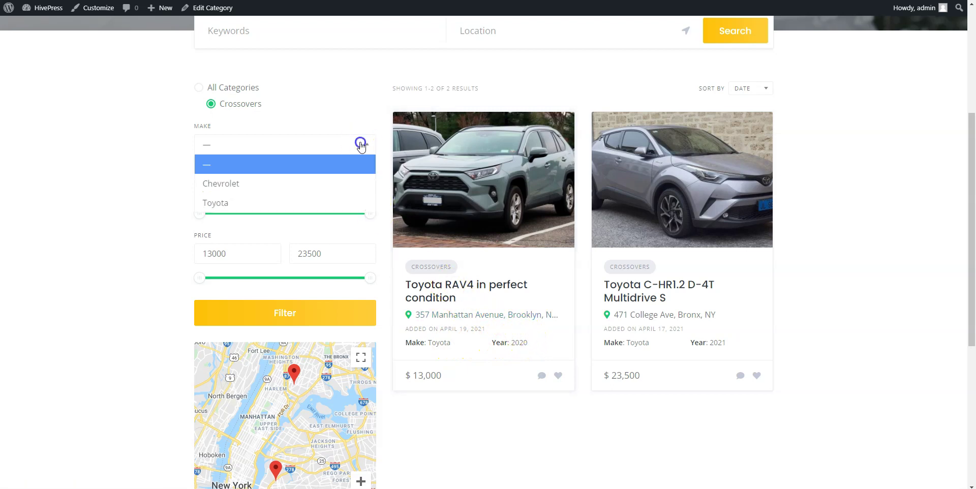
pyautogui.click(186, 219)
pyautogui.moveTo(199, 278)
pyautogui.mouseDown()
pyautogui.moveTo(249, 279)
pyautogui.moveTo(197, 274)
pyautogui.mouseUp()
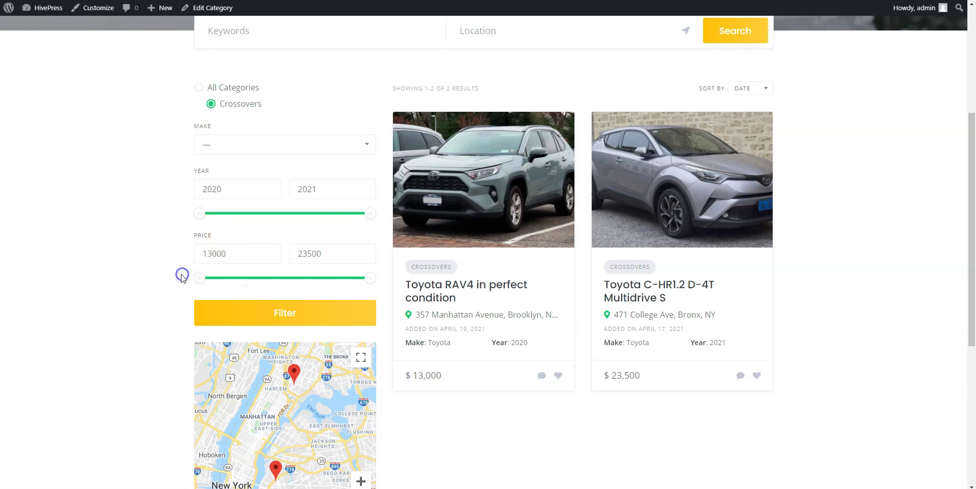
# Examine the map of listing locations below the filters on the Crossovers page.
pyautogui.scroll(-3, 154, 329)
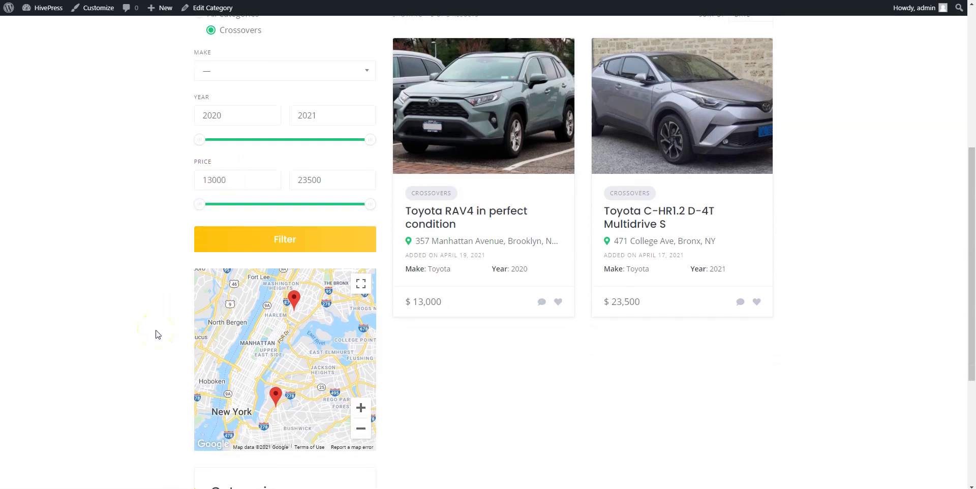
pyautogui.scroll(-2, 156, 334)
pyautogui.moveTo(315, 305)
pyautogui.mouseDown()
pyautogui.moveTo(268, 272)
pyautogui.moveTo(253, 314)
pyautogui.moveTo(317, 313)
pyautogui.mouseUp()
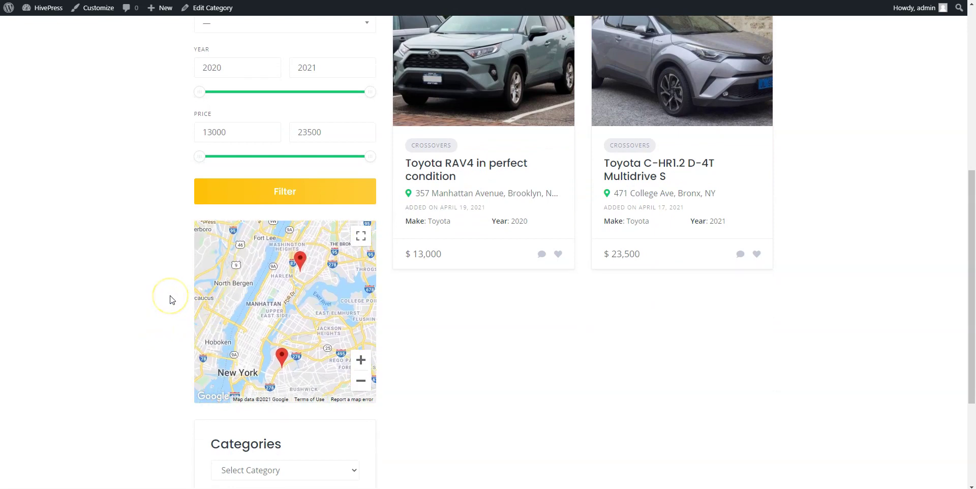
pyautogui.scroll(3, 171, 299)
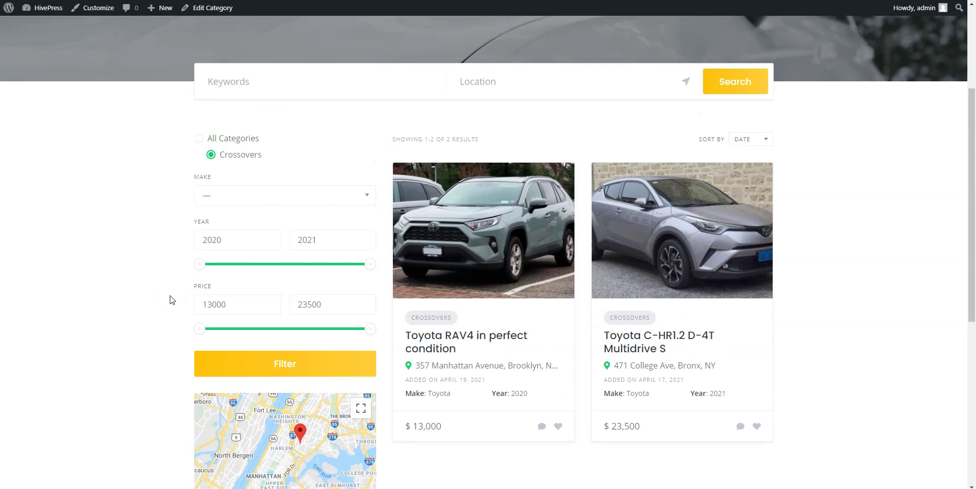
pyautogui.scroll(3, 171, 299)
# Return to the homepage and review its categories and car listings down to the footer.
pyautogui.click(64, 35)
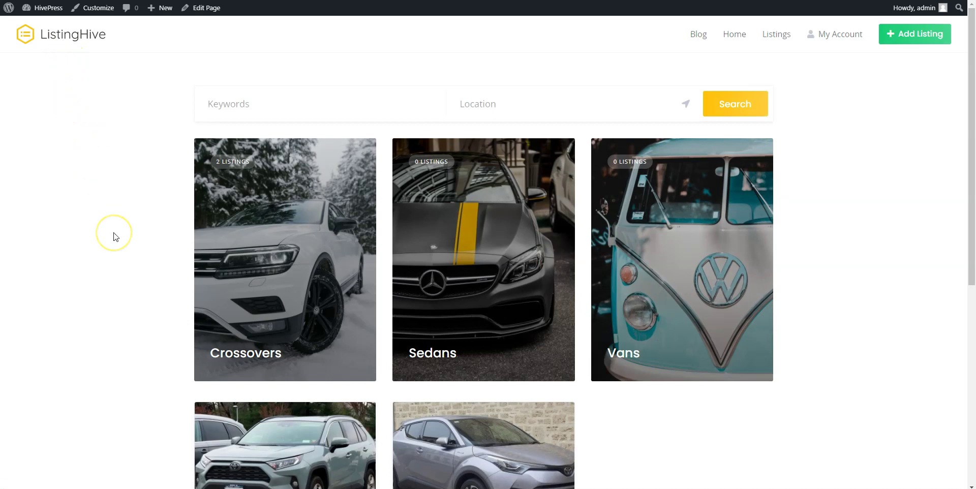
pyautogui.scroll(-3, 114, 236)
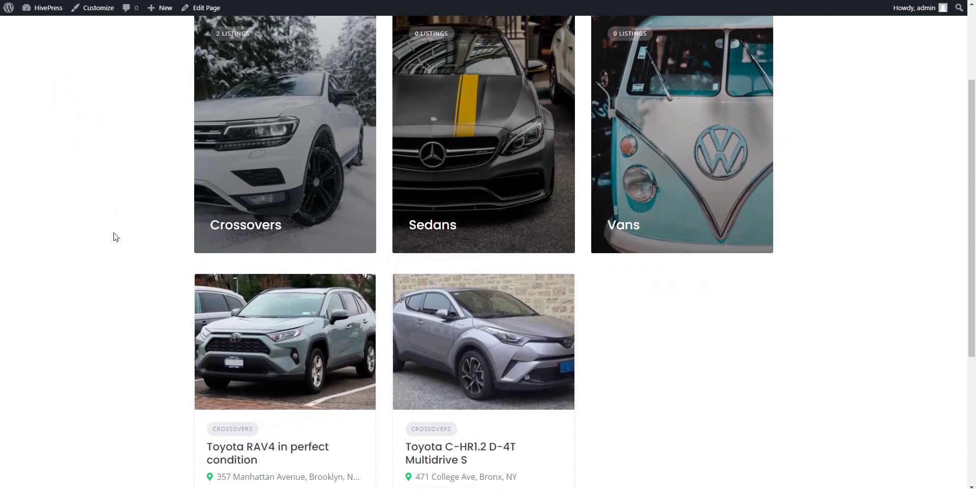
pyautogui.scroll(-4, 114, 236)
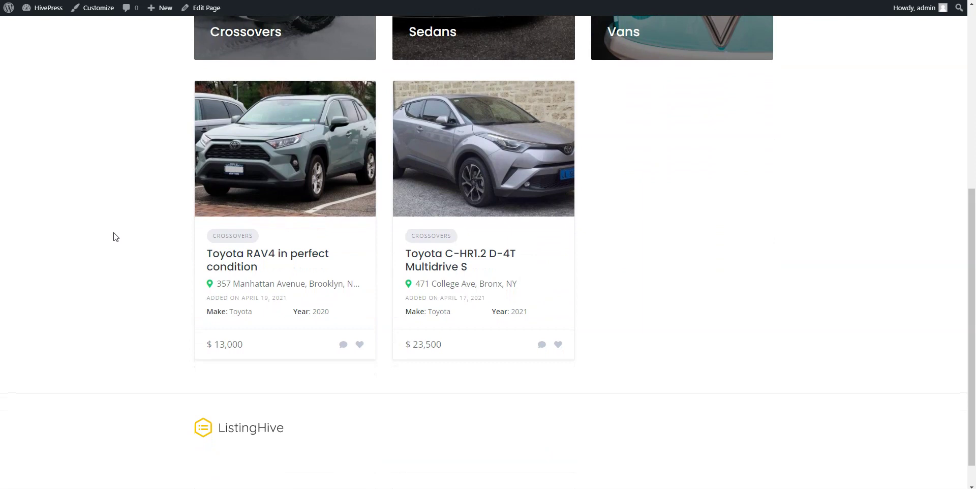
pyautogui.scroll(3, 114, 236)
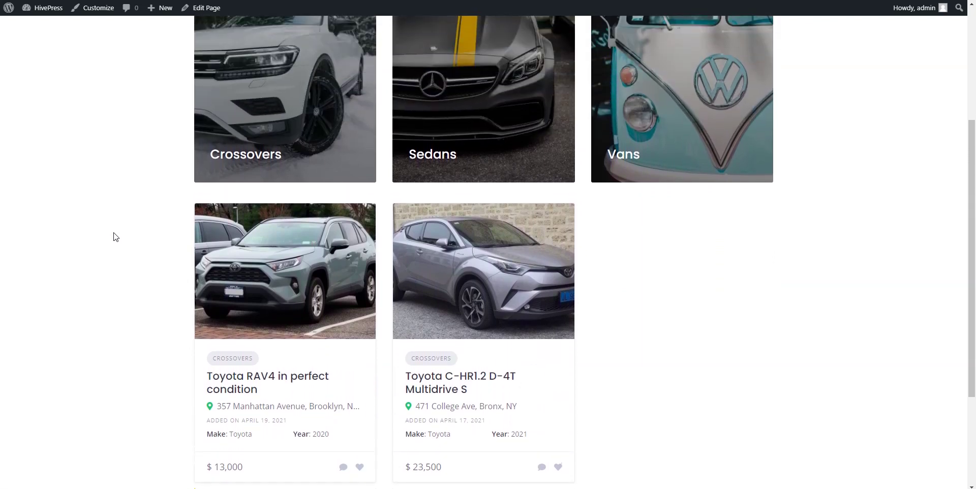
pyautogui.scroll(3, 116, 236)
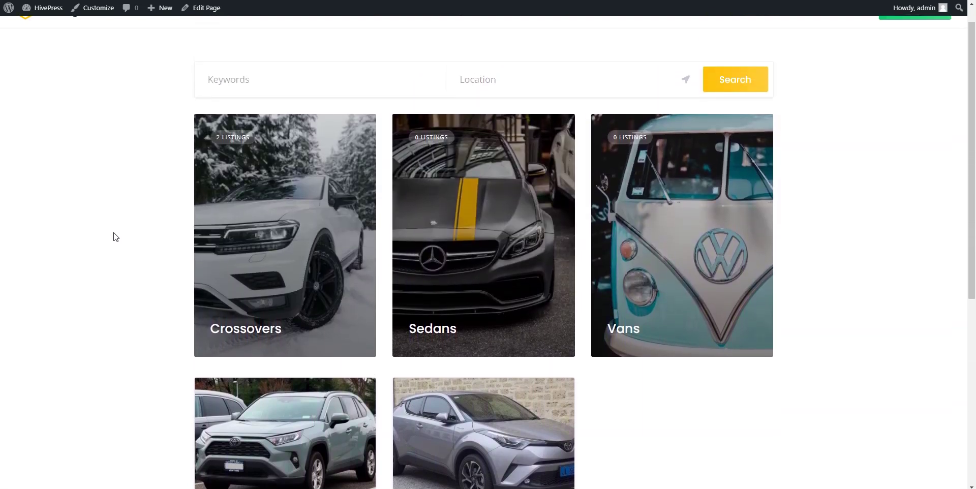